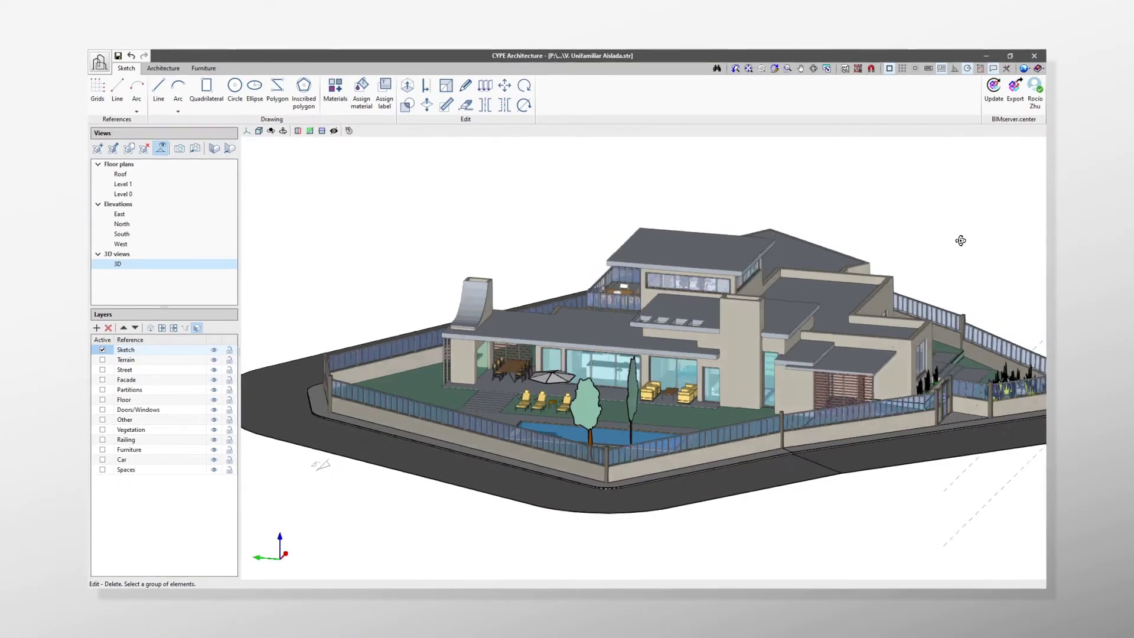
Orbit the house and browse the Architecture and Furniture tools, then return to Sketch
{"action": "middle_click_drag", "start_coordinate": [960, 241], "coordinate": [170, 235]}
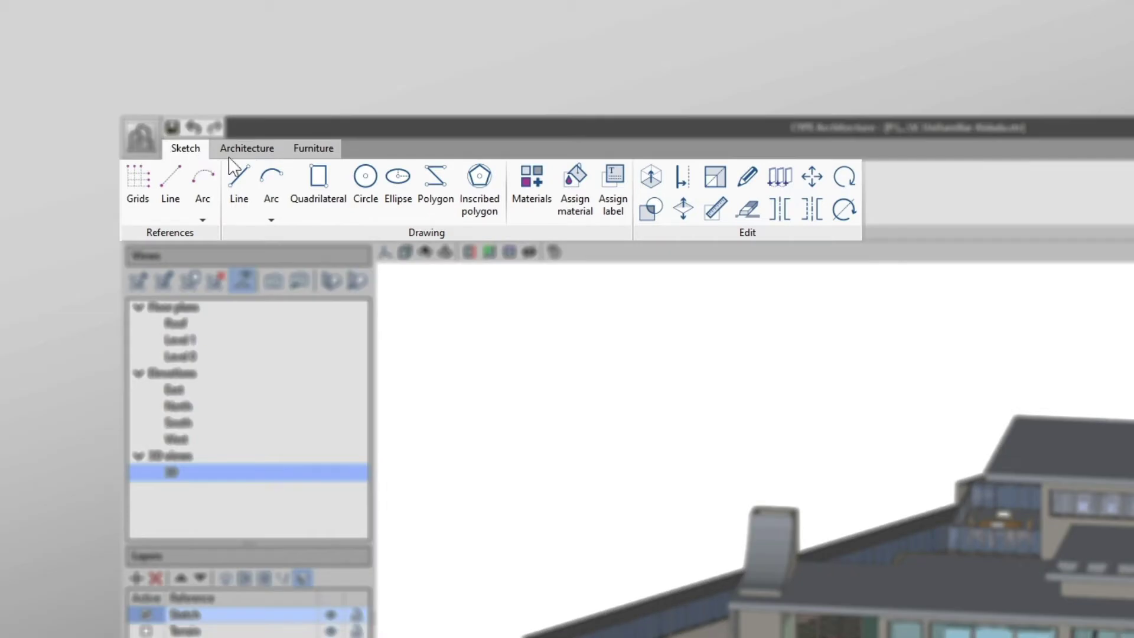
{"action": "left_click", "coordinate": [261, 157]}
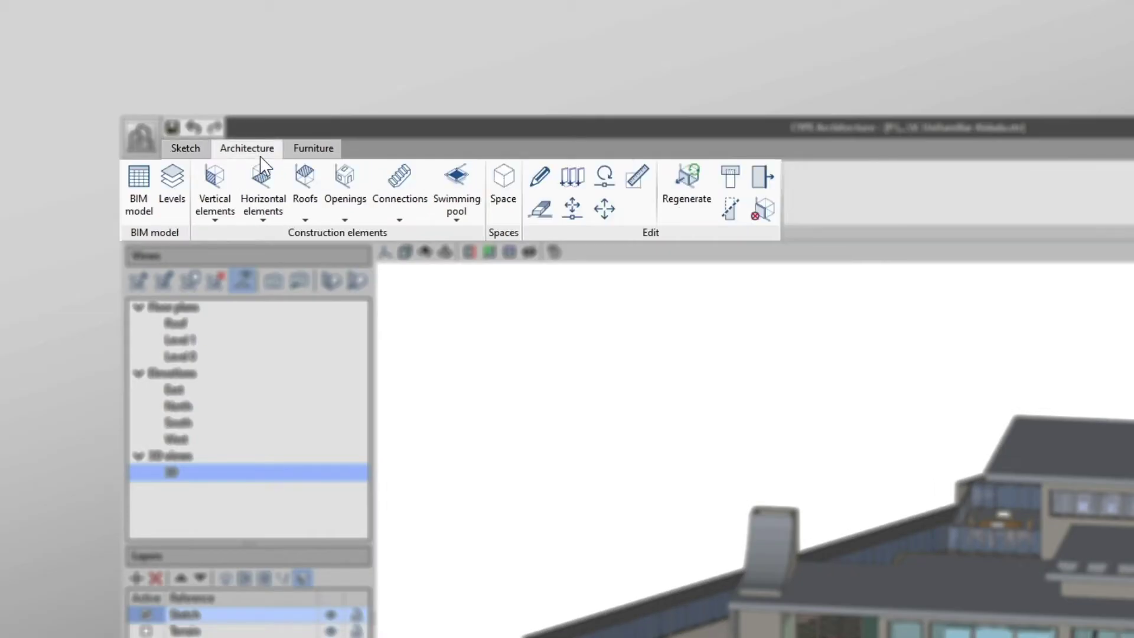
{"action": "left_click", "coordinate": [334, 156]}
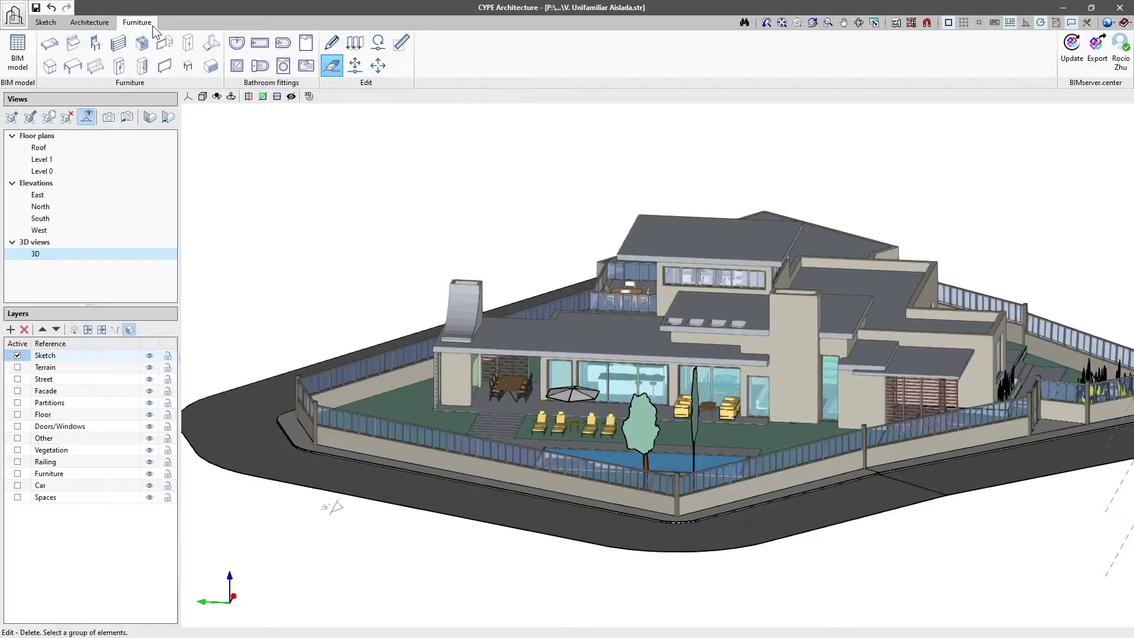
{"action": "left_click", "coordinate": [185, 148]}
Draw a green quadrilateral and extrude it into a solid block
{"action": "left_click", "coordinate": [318, 187]}
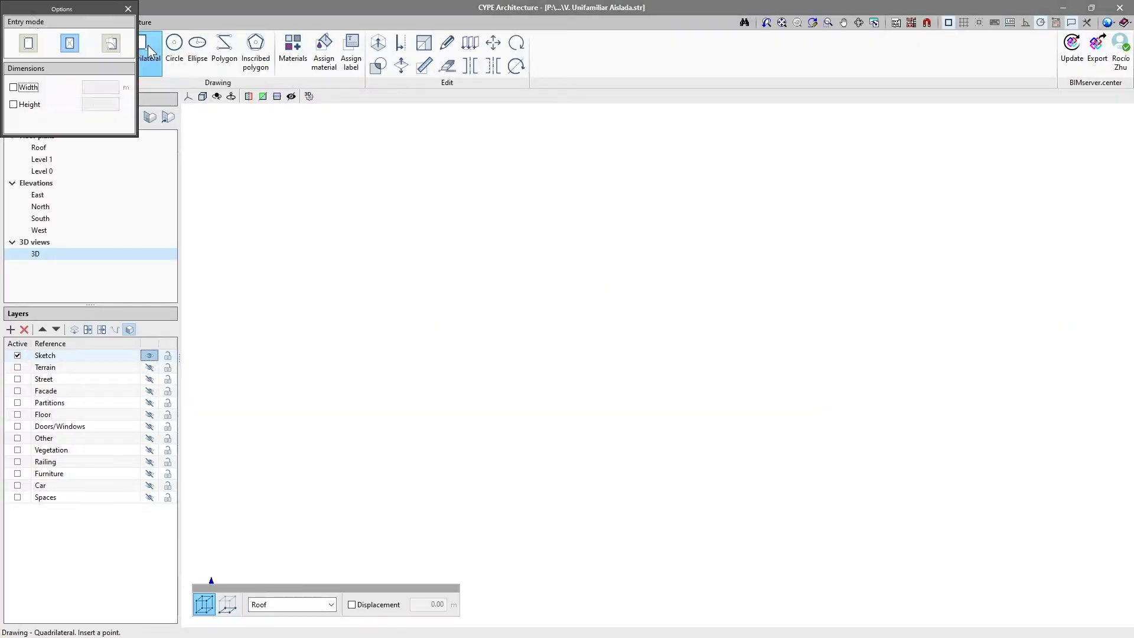
{"action": "left_click", "coordinate": [580, 390]}
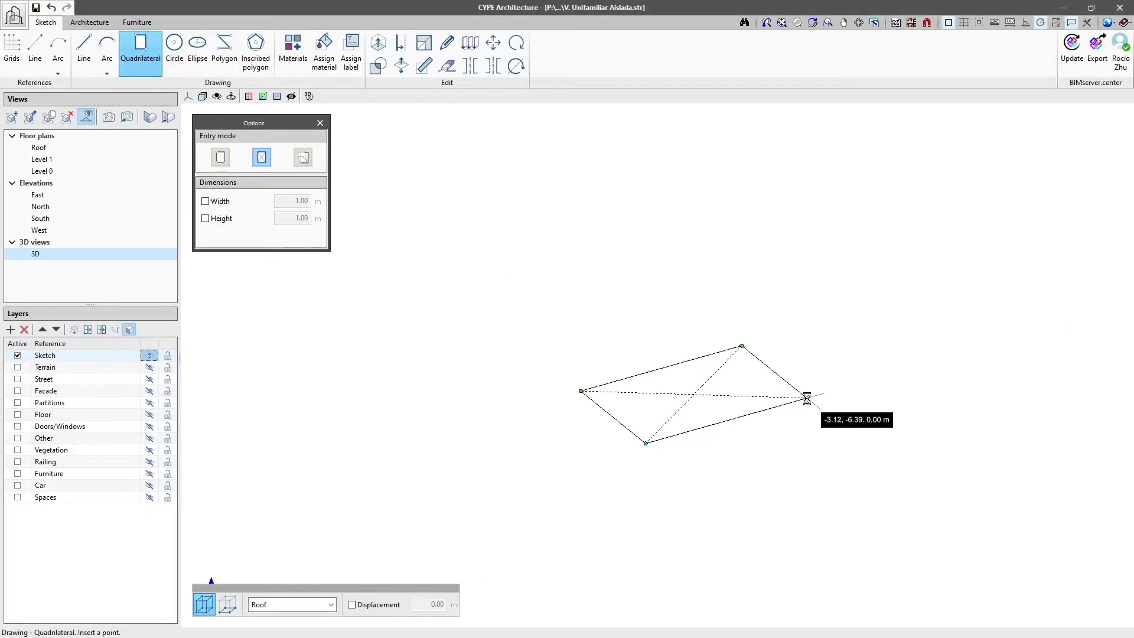
{"action": "left_click", "coordinate": [806, 398]}
{"action": "left_click", "coordinate": [378, 44]}
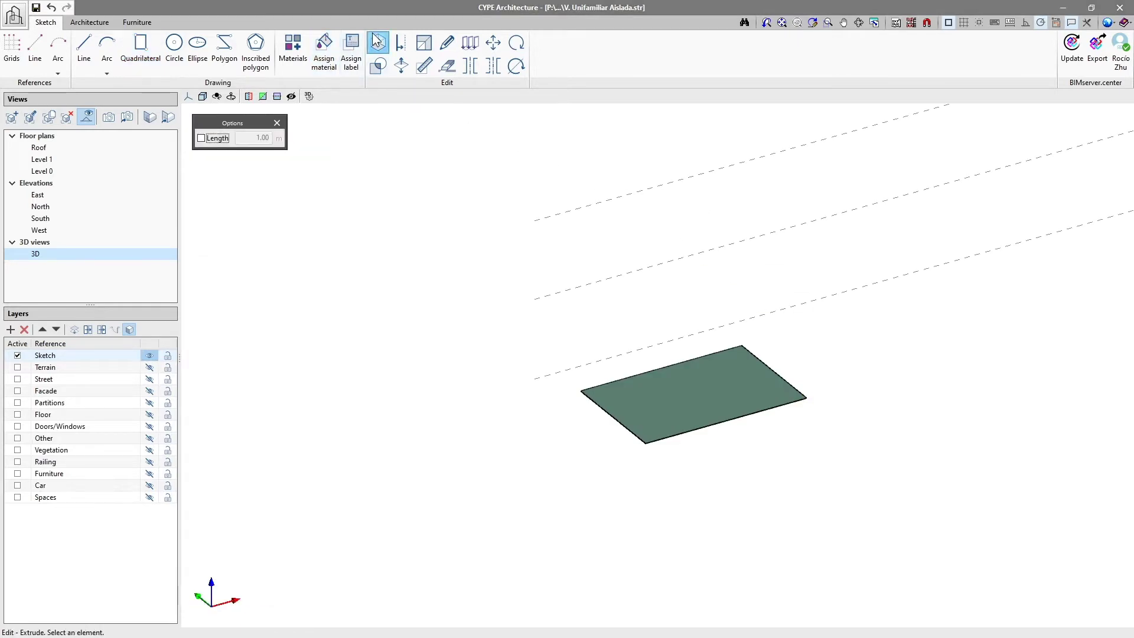
{"action": "left_click", "coordinate": [658, 402]}
{"action": "left_click", "coordinate": [689, 280]}
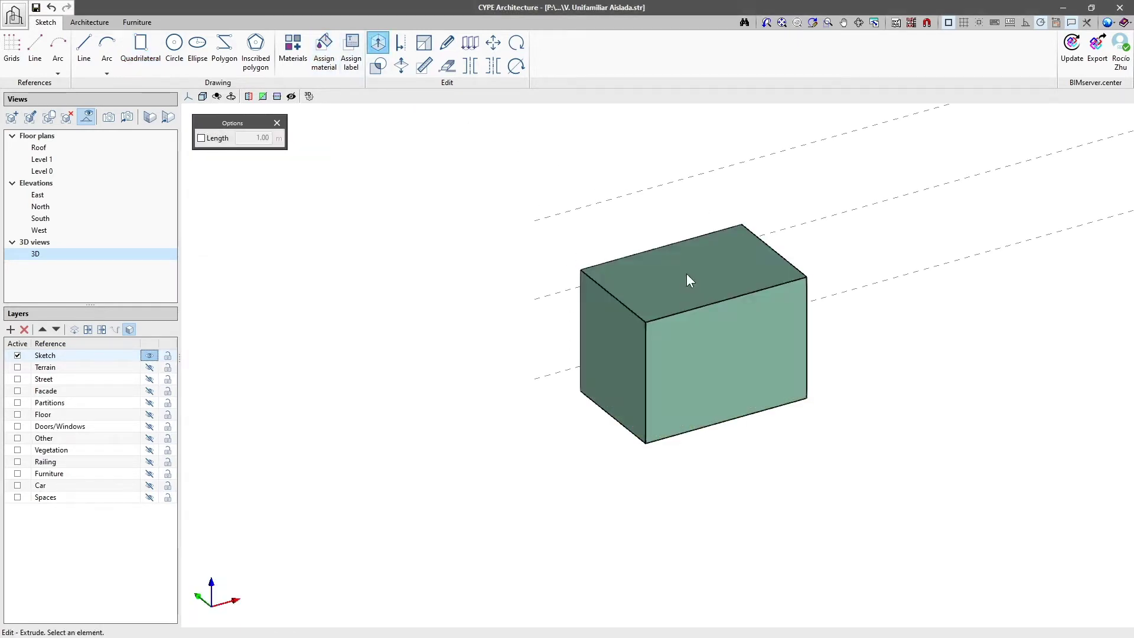
Draw a 3-point arc across the block's corner face
{"action": "left_click", "coordinate": [107, 65]}
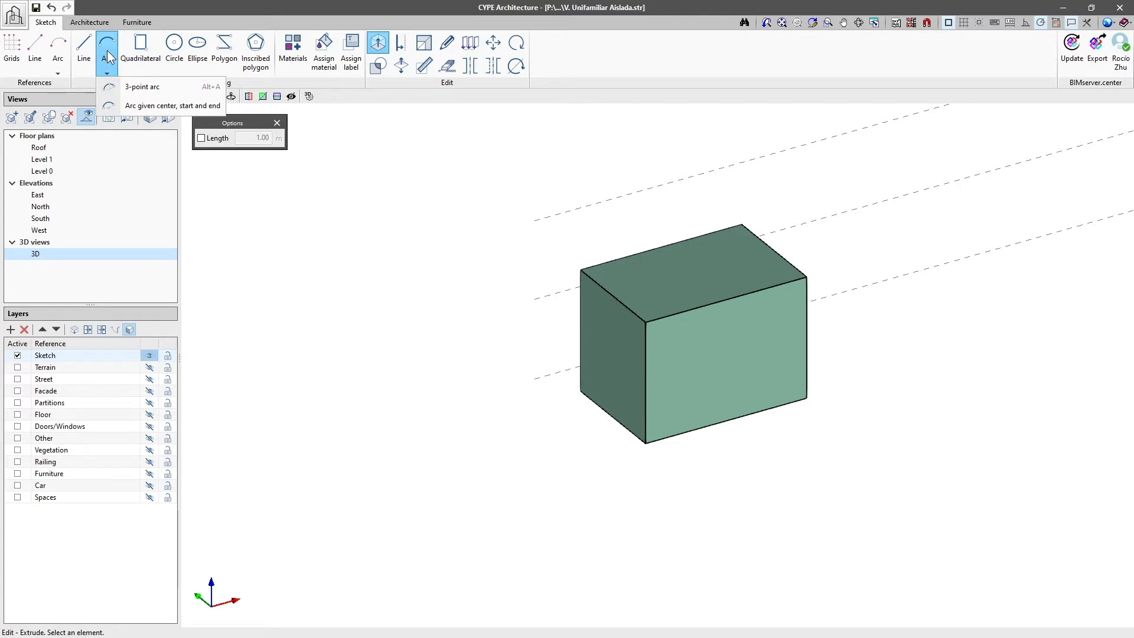
{"action": "left_click", "coordinate": [136, 88]}
{"action": "middle_click_drag", "start_coordinate": [866, 313], "coordinate": [939, 366]}
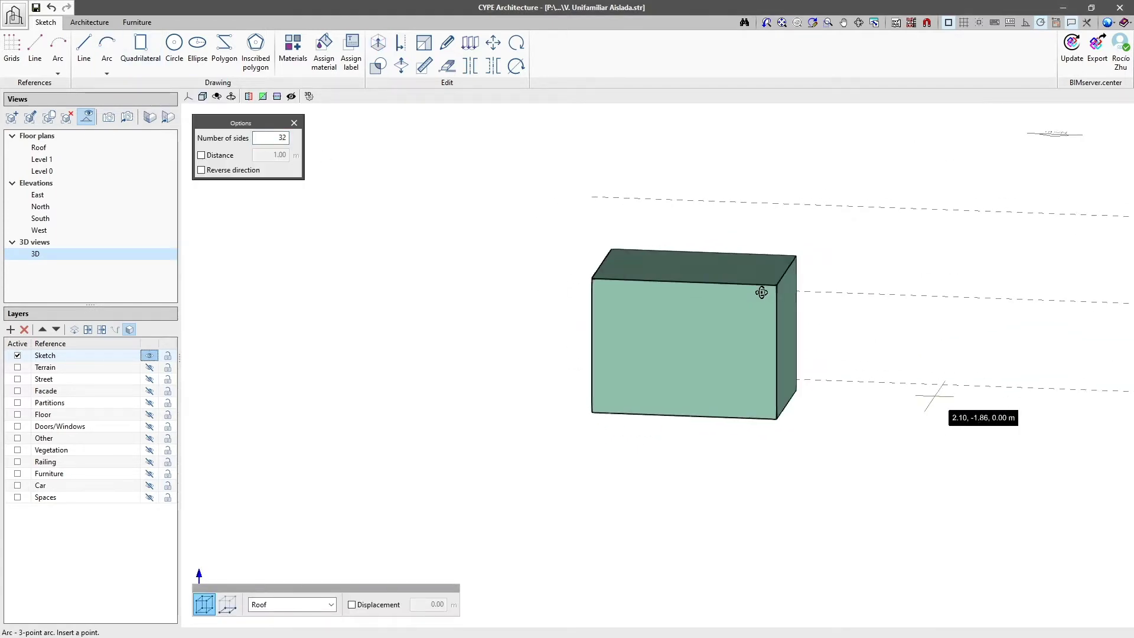
{"action": "left_click", "coordinate": [723, 284]}
{"action": "left_click", "coordinate": [692, 347]}
{"action": "left_click", "coordinate": [591, 388]}
{"action": "middle_click_drag", "start_coordinate": [845, 392], "coordinate": [823, 405]}
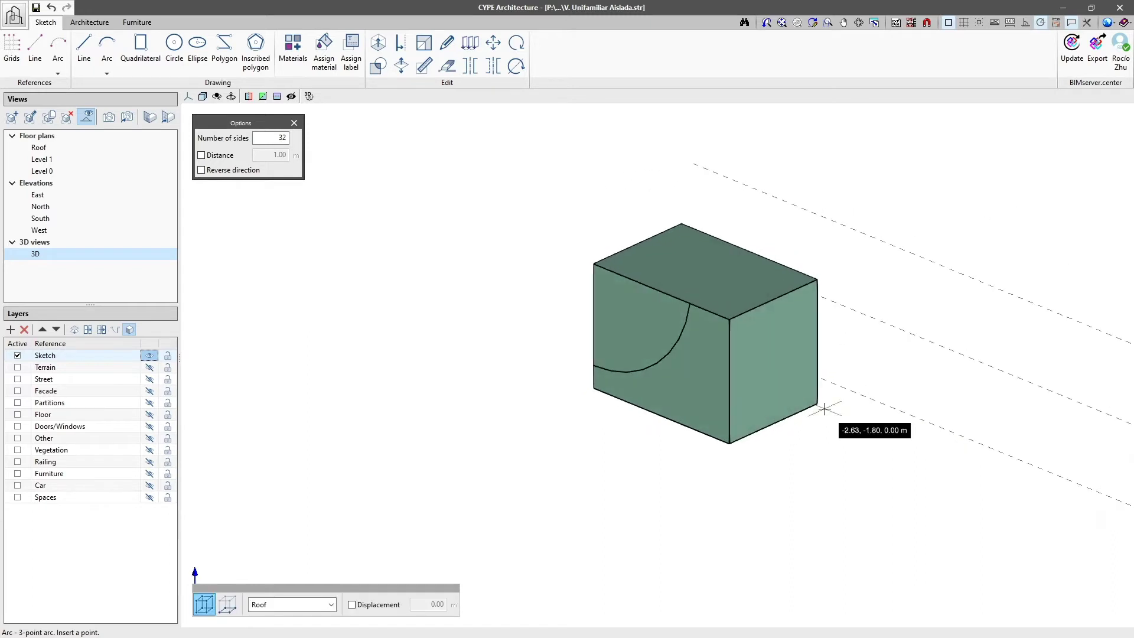
Extrude the arc region inward to cut a curved quarter-round recess
{"action": "left_click", "coordinate": [378, 42]}
{"action": "left_click", "coordinate": [633, 339]}
{"action": "left_click", "coordinate": [699, 377]}
{"action": "left_click", "coordinate": [610, 408]}
{"action": "middle_click_drag", "start_coordinate": [683, 531], "coordinate": [946, 530]}
Leave extrusion and cycle through Vertical elements, Horizontal elements, Roofs, Openings, Connections and Swimming pool
{"action": "key", "text": "Escape"}
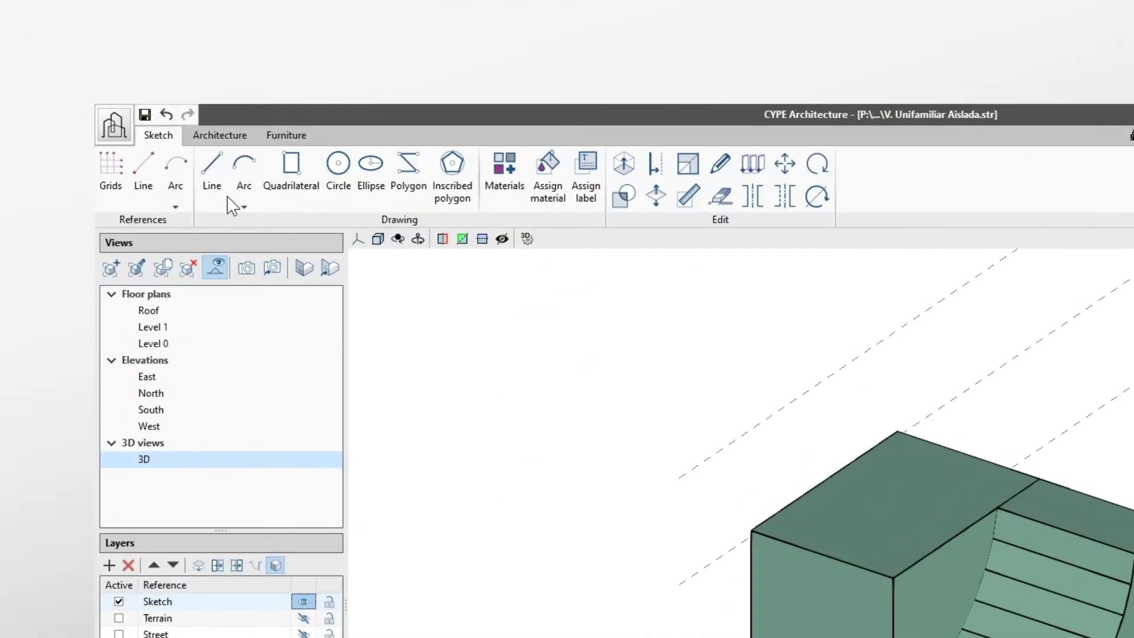
{"action": "left_click", "coordinate": [205, 134]}
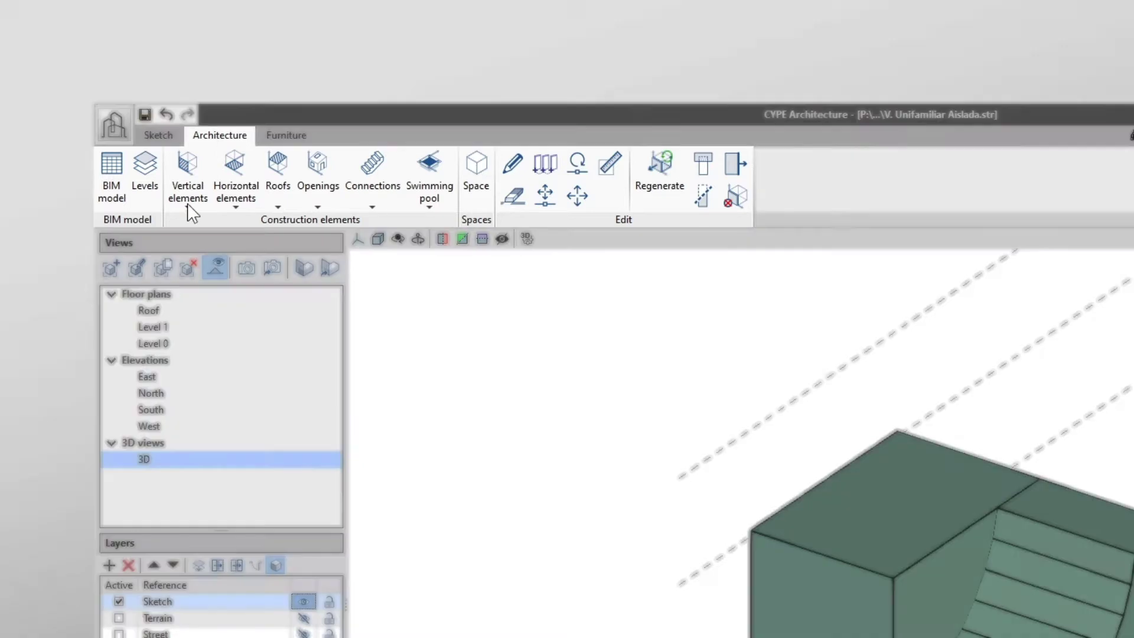
{"action": "left_click", "coordinate": [187, 194]}
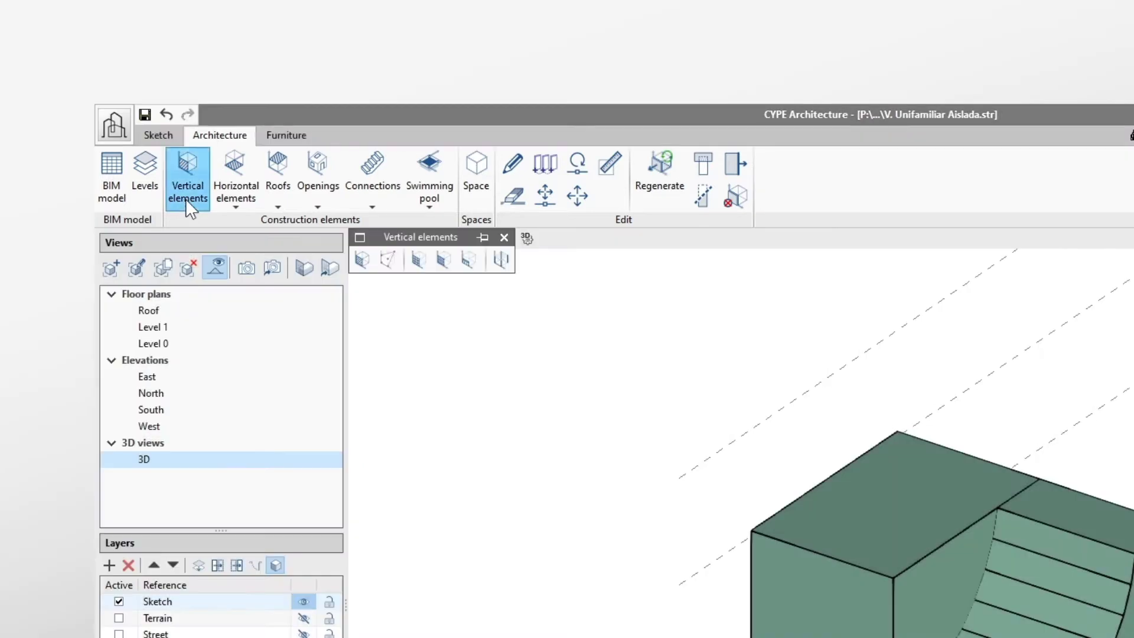
{"action": "left_click", "coordinate": [240, 201]}
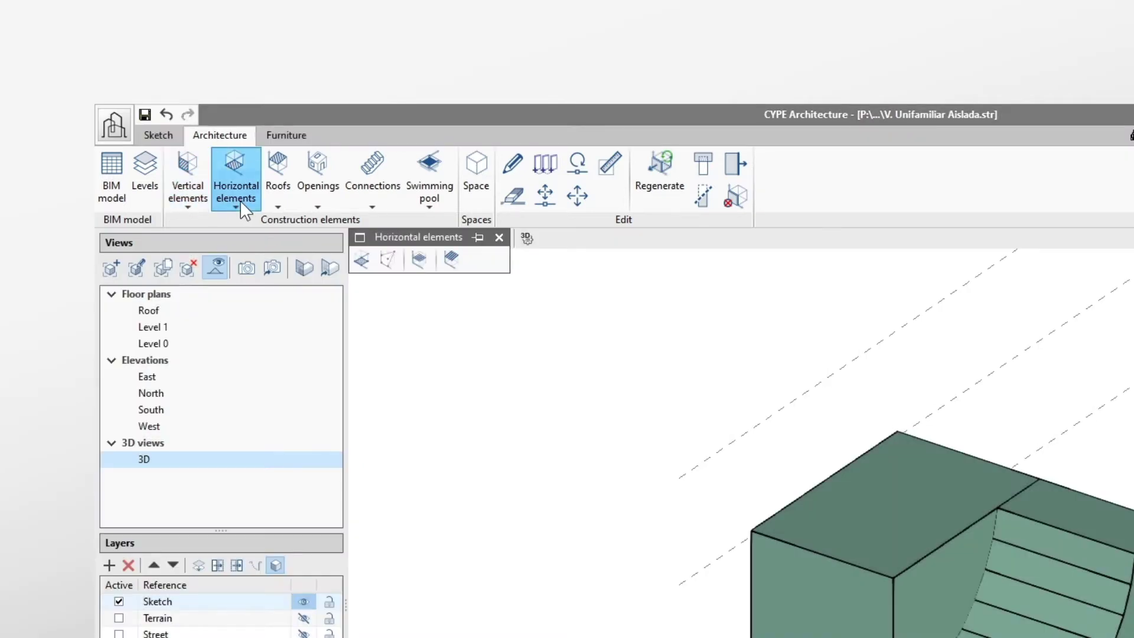
{"action": "left_click", "coordinate": [281, 200]}
{"action": "left_click", "coordinate": [321, 200]}
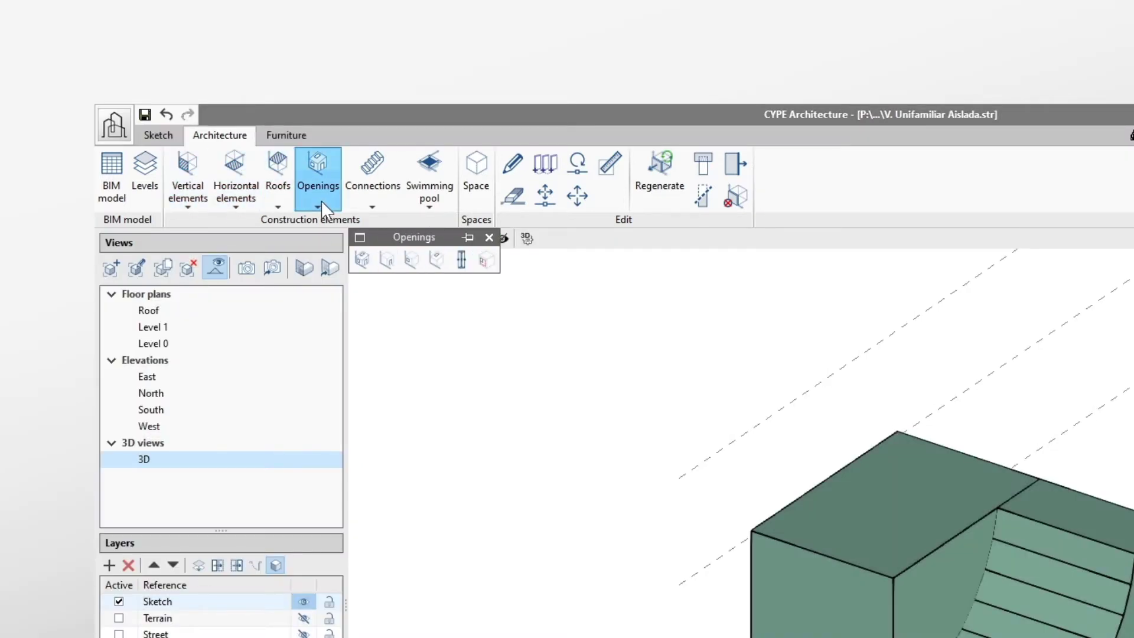
{"action": "left_click", "coordinate": [377, 201]}
{"action": "left_click", "coordinate": [430, 204]}
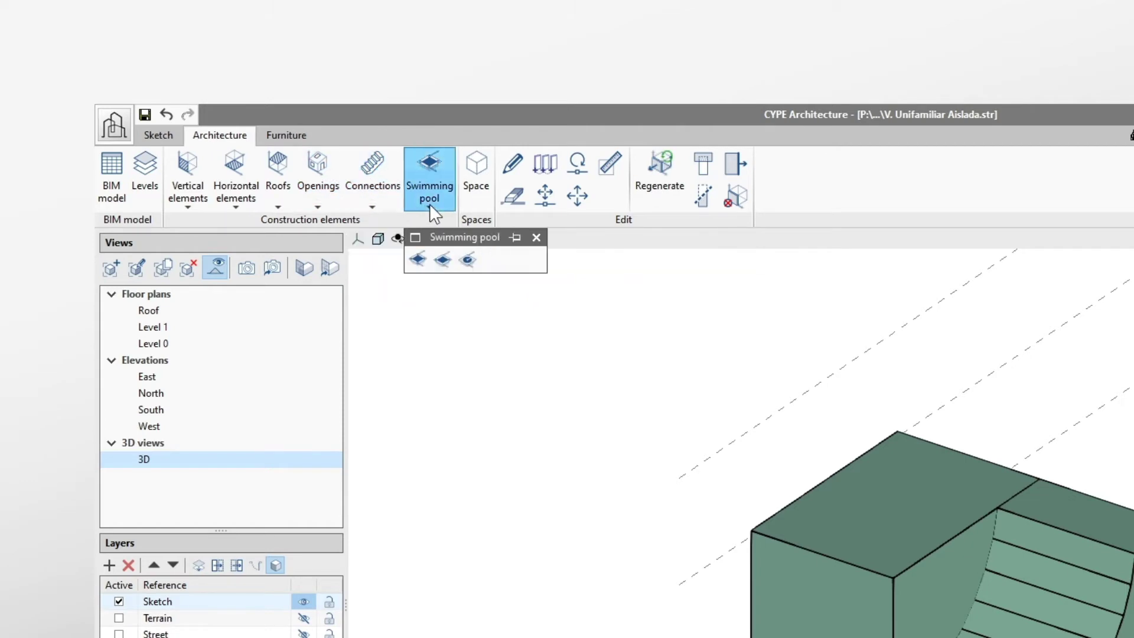
Draw a 3 m high, 0.30 m thick façade wall by polyline beside the block
{"action": "left_click", "coordinate": [188, 163]}
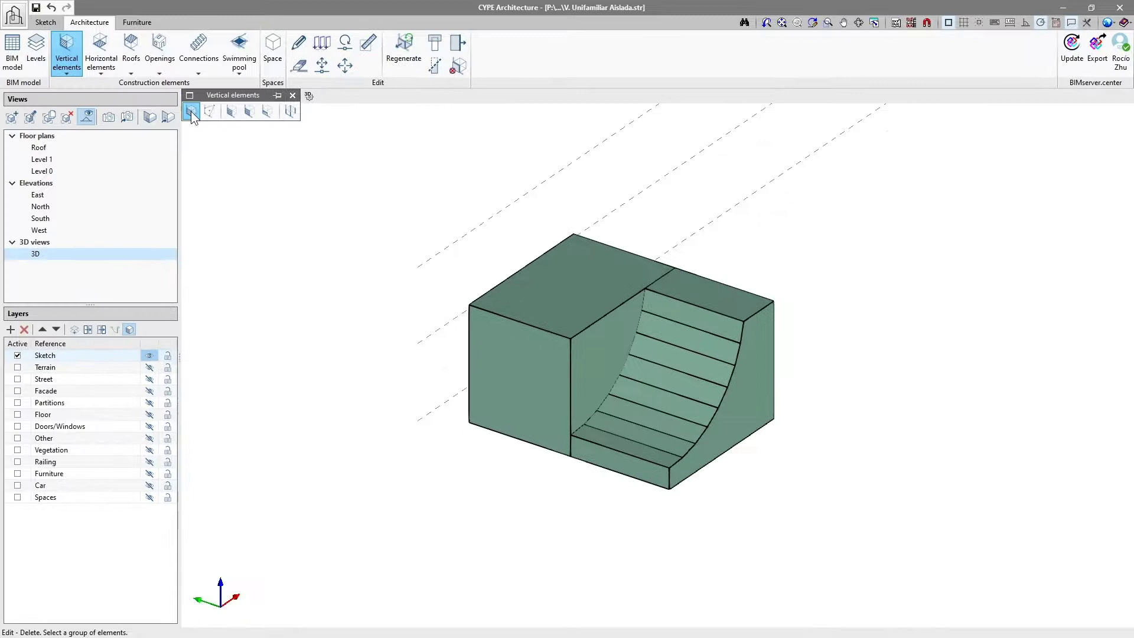
{"action": "left_click", "coordinate": [361, 259]}
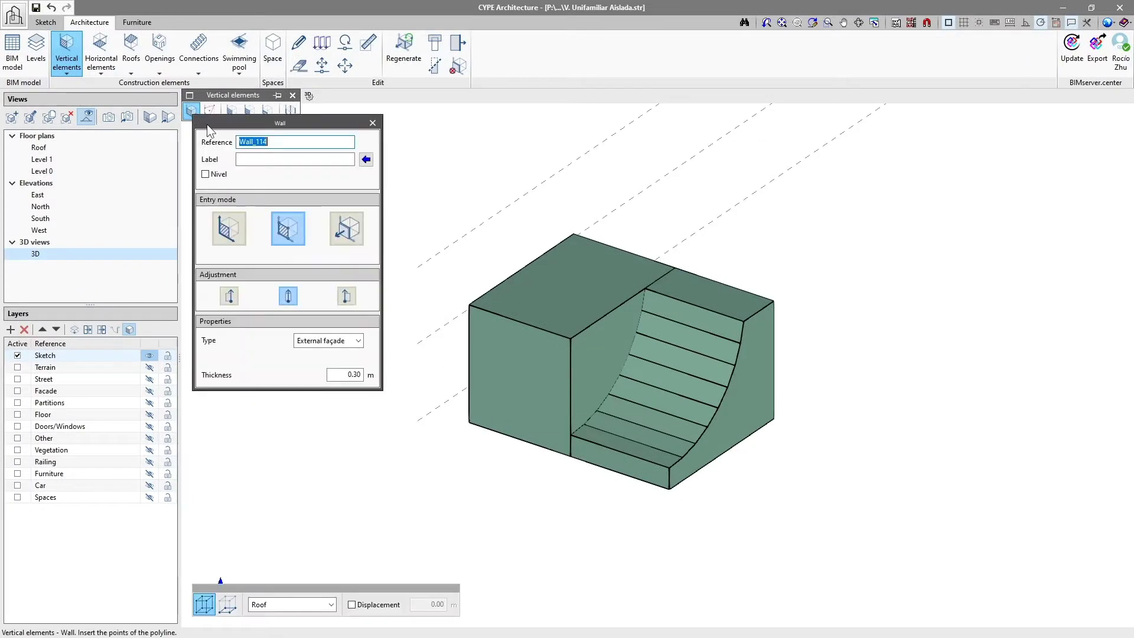
{"action": "left_click", "coordinate": [235, 244]}
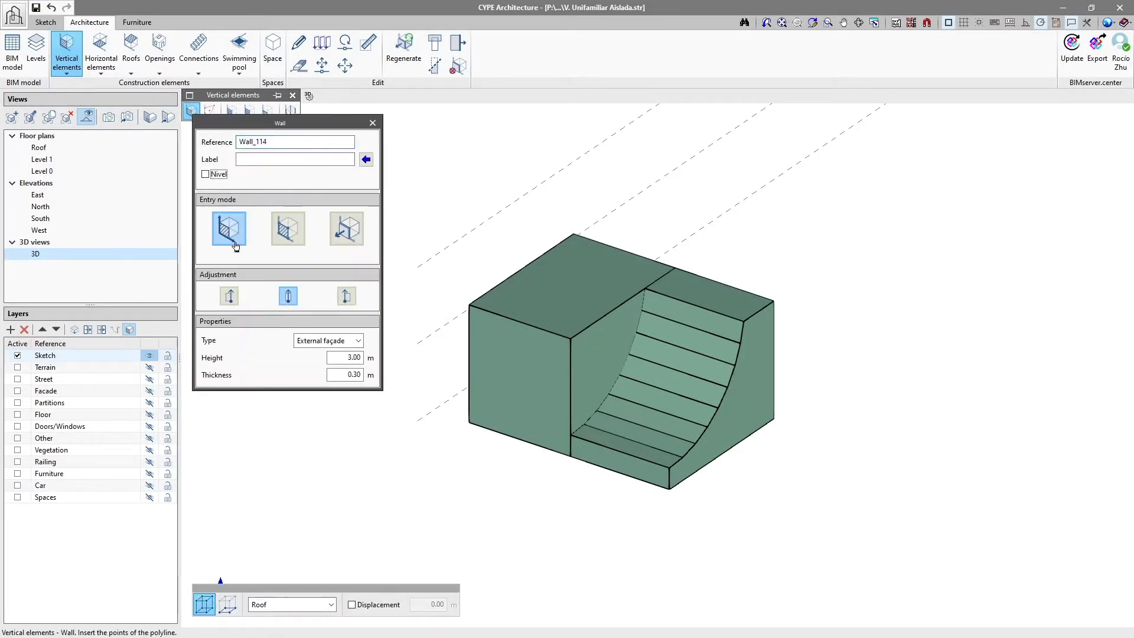
{"action": "left_click", "coordinate": [468, 423]}
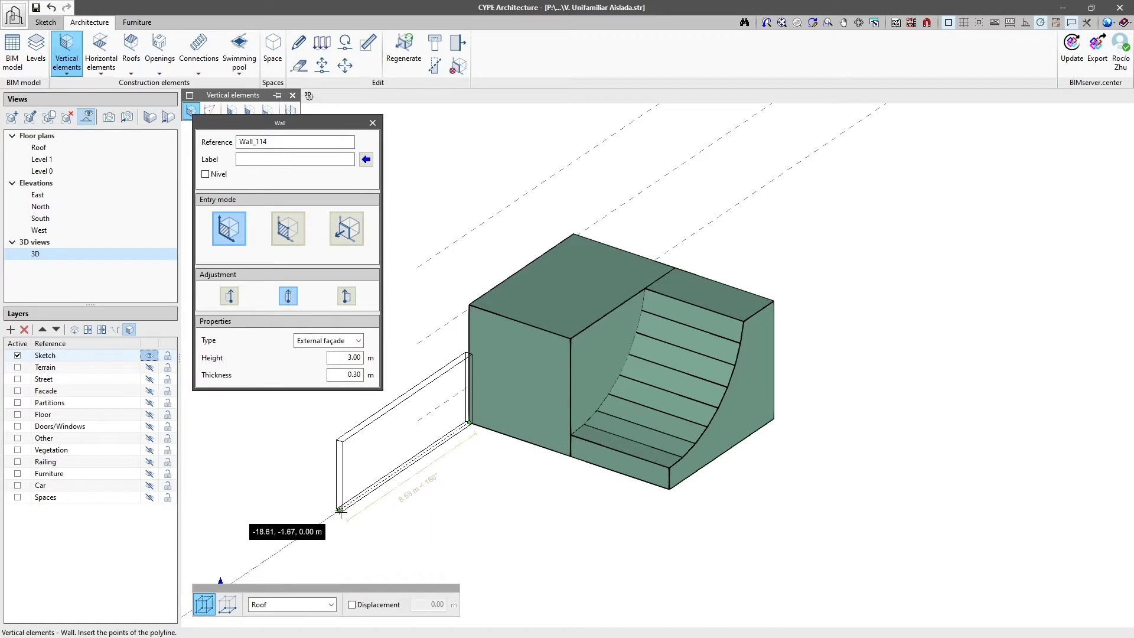
{"action": "left_click", "coordinate": [340, 511]}
{"action": "key", "text": "Escape"}
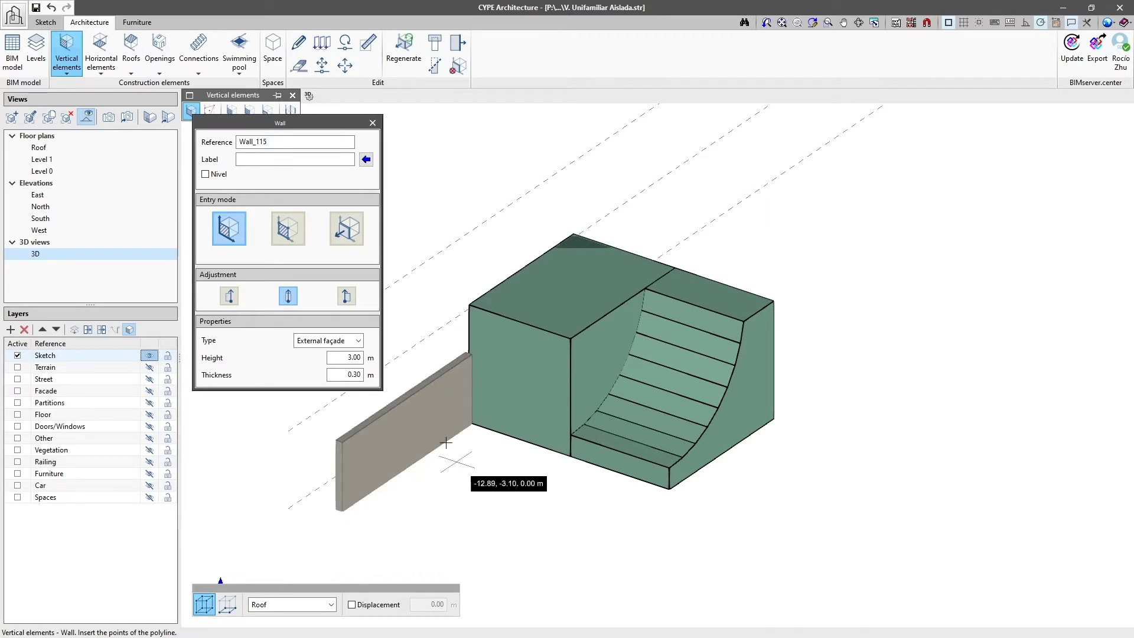
Turn the block's side face into a wall using Per surface area
{"action": "left_click", "coordinate": [343, 237]}
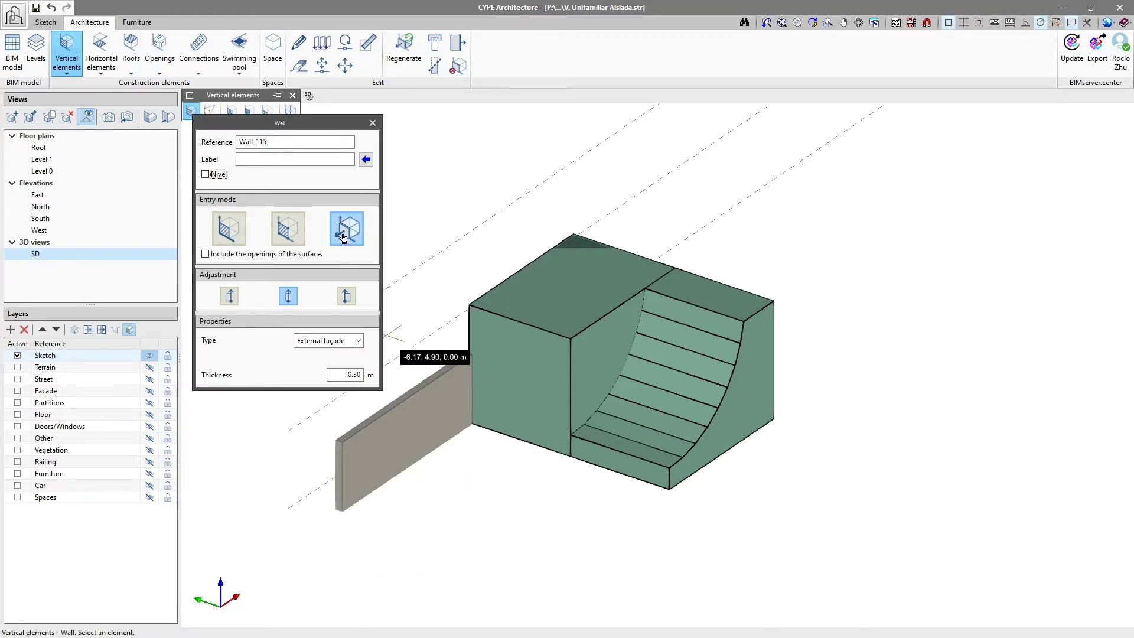
{"action": "middle_click_drag", "start_coordinate": [524, 499], "coordinate": [496, 468]}
{"action": "left_click", "coordinate": [510, 378]}
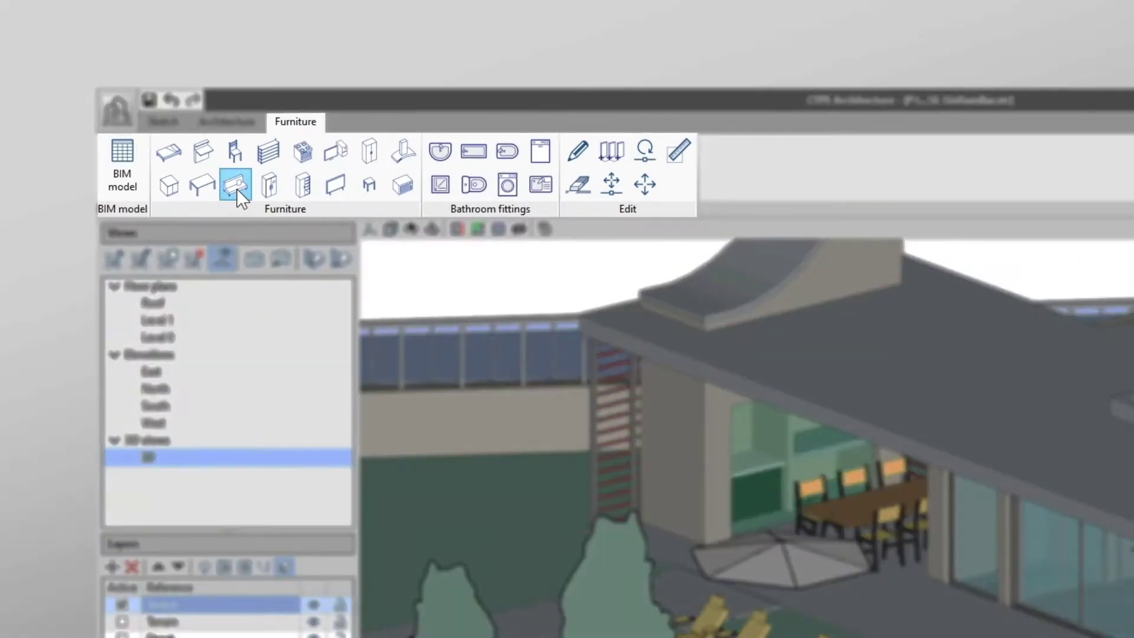
Add a Timber Reclining sofa beside the poolside loungers
{"action": "left_click", "coordinate": [95, 65]}
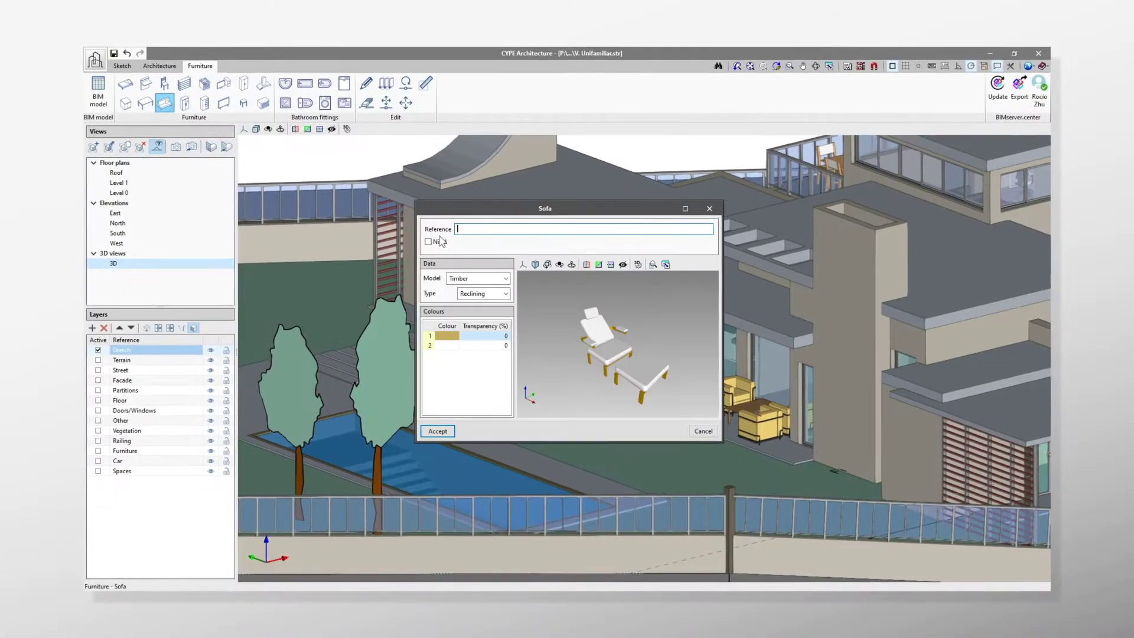
{"action": "left_click", "coordinate": [431, 430]}
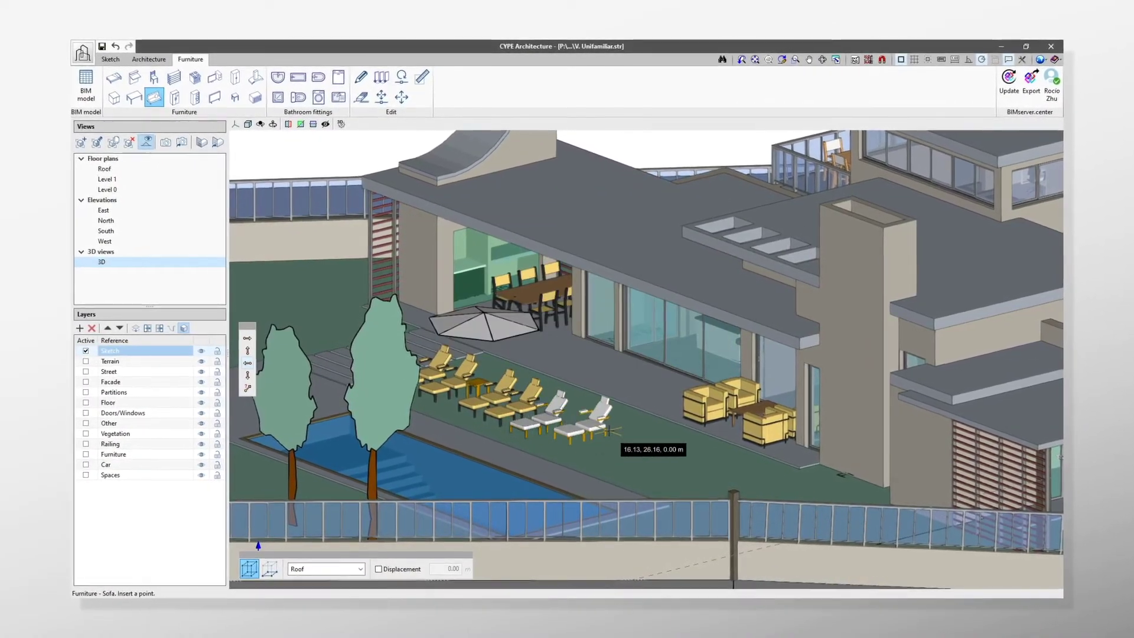
{"action": "left_click", "coordinate": [608, 431]}
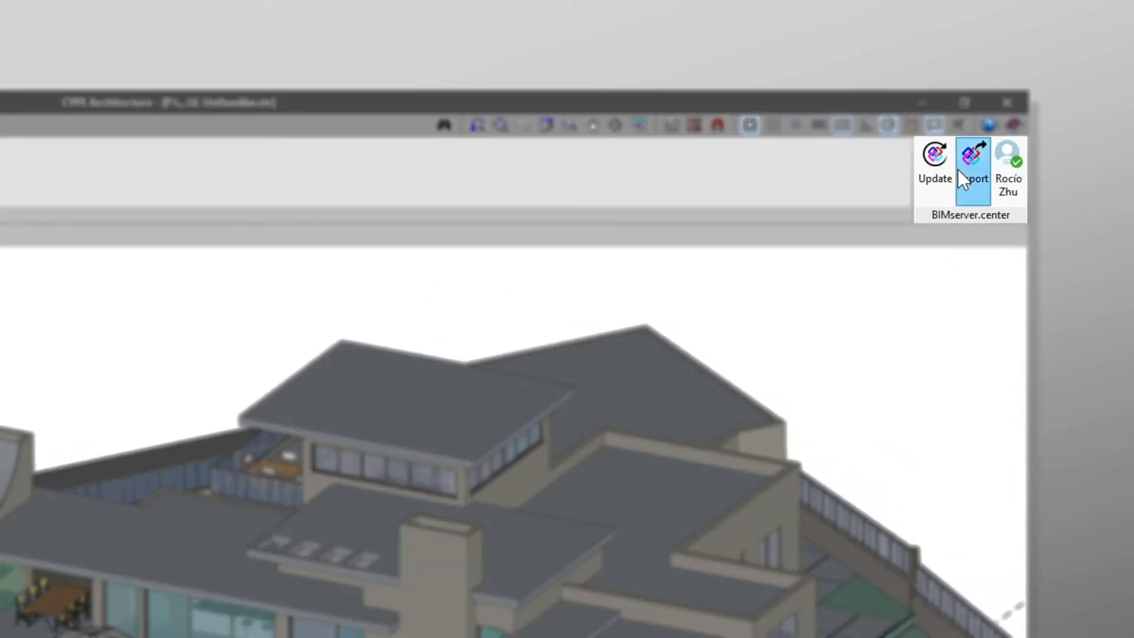
Export the house to IFC with the file name 'Architectural model.ifc'
{"action": "left_click", "coordinate": [957, 170]}
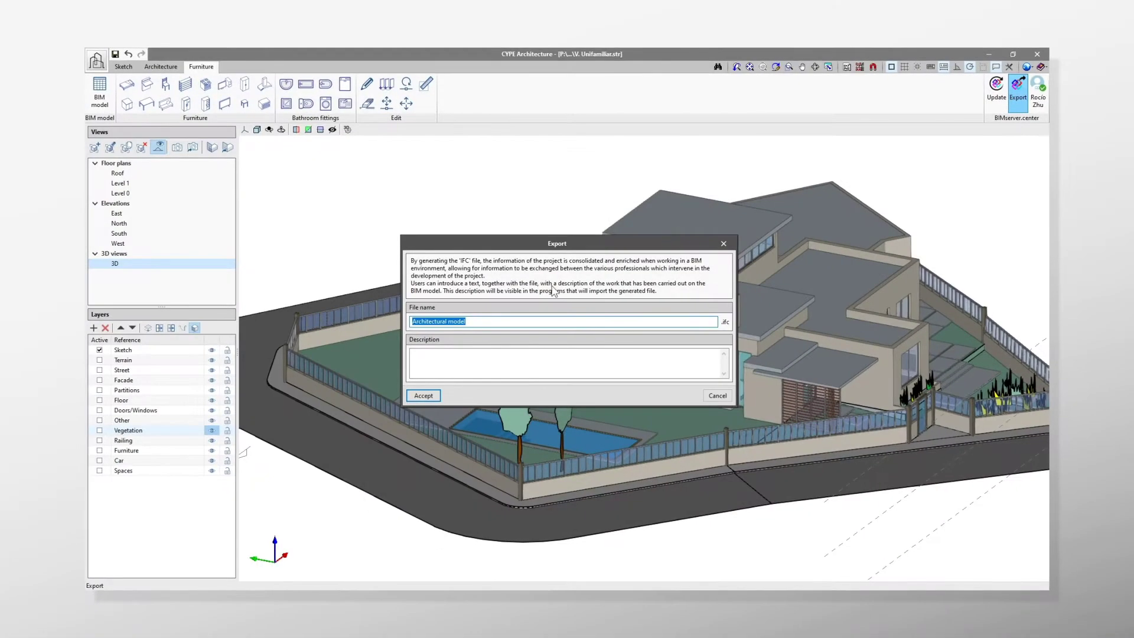
{"action": "left_click", "coordinate": [412, 322]}
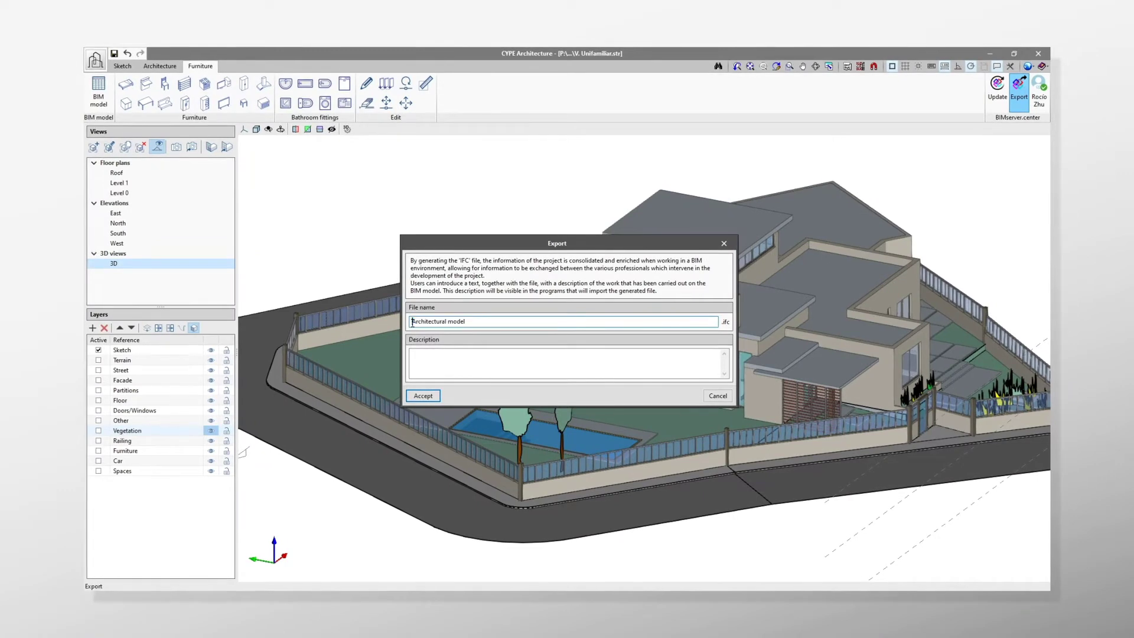
{"action": "type", "text": "1"}
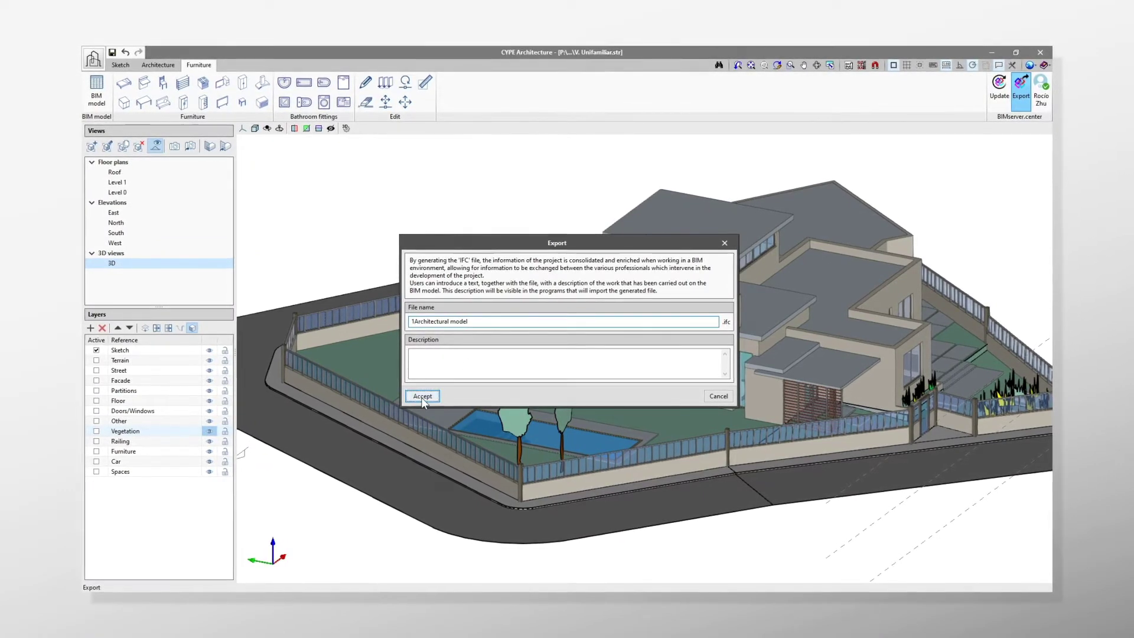
{"action": "left_click", "coordinate": [422, 396]}
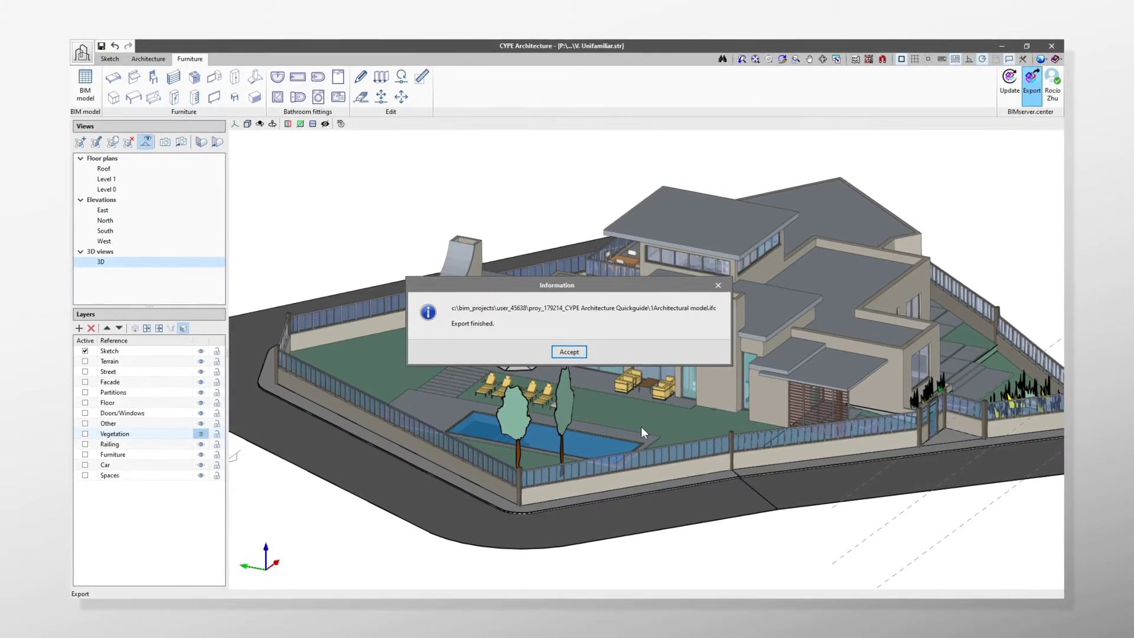
Dismiss the export-finished notice and accept the Object references settings
{"action": "left_click", "coordinate": [570, 352]}
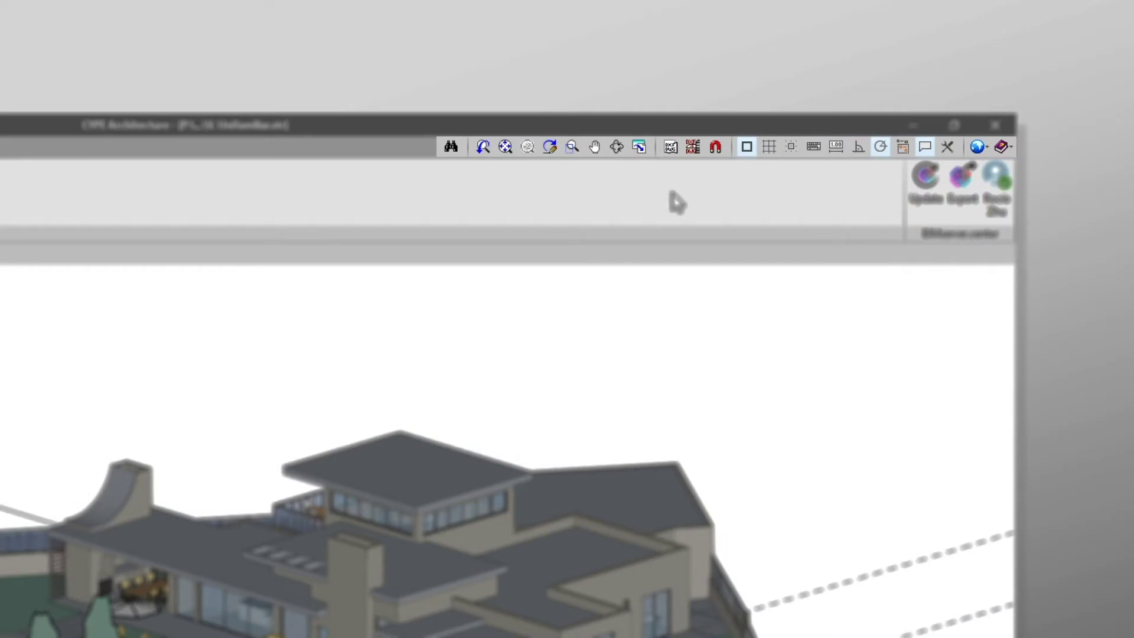
{"action": "left_click", "coordinate": [747, 148]}
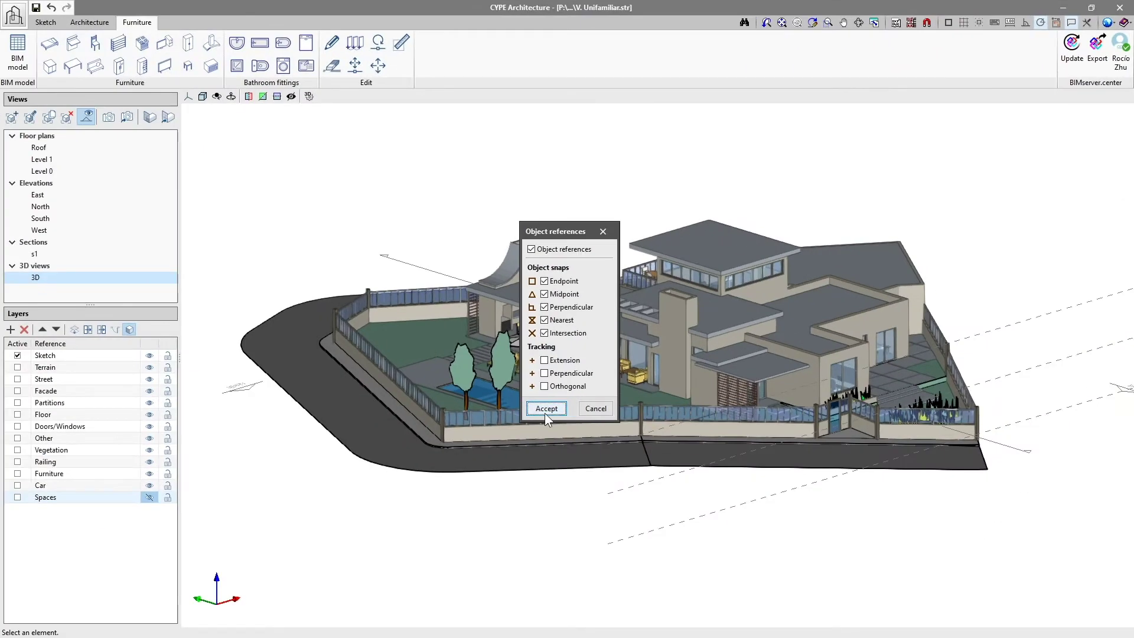
{"action": "left_click", "coordinate": [544, 413]}
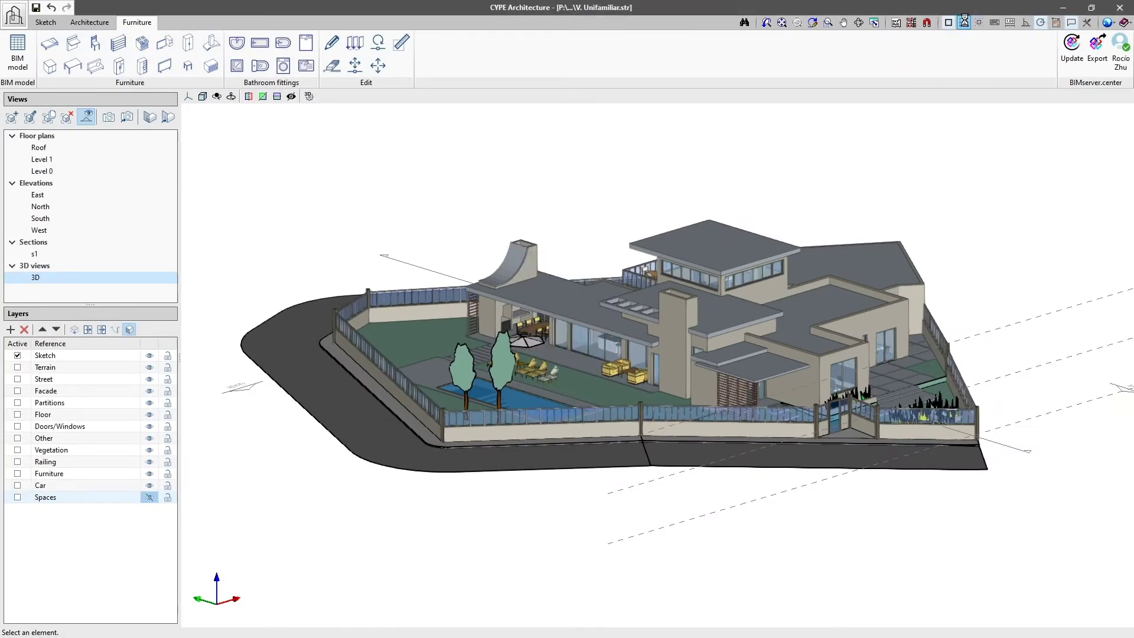
Toggle the grid, orbit the house, and accept the DXF/DWG Template views manager
{"action": "left_click", "coordinate": [965, 23]}
{"action": "mouse_move", "coordinate": [1015, 275]}
{"action": "middle_mouse_down"}
{"action": "mouse_move", "coordinate": [986, 294]}
{"action": "mouse_move", "coordinate": [1012, 291]}
{"action": "middle_mouse_up"}
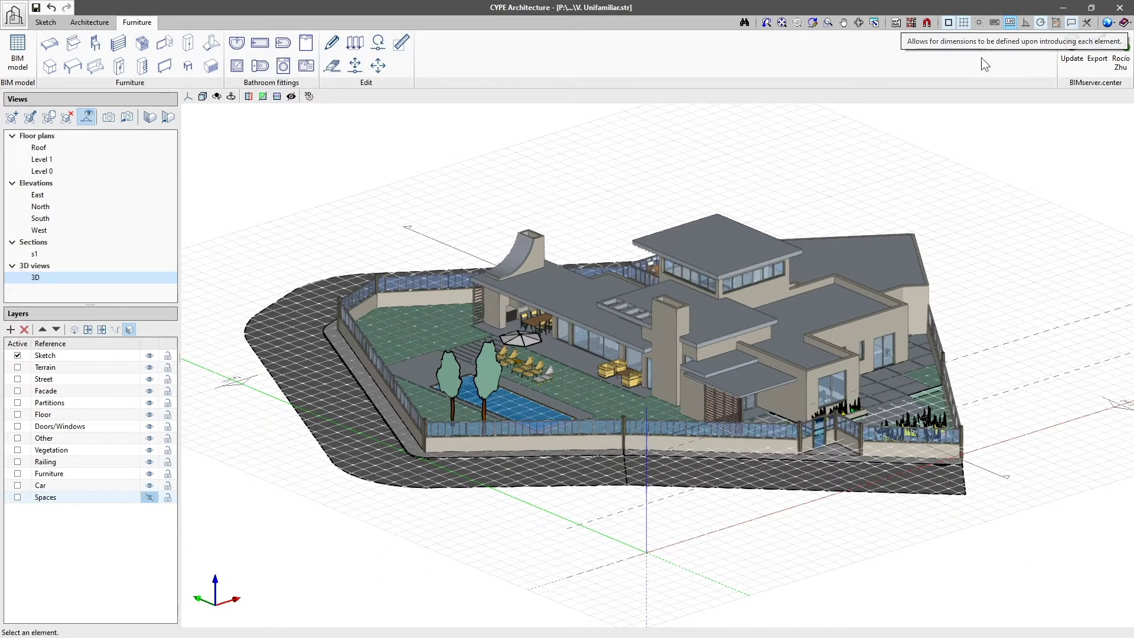
{"action": "left_click", "coordinate": [899, 21]}
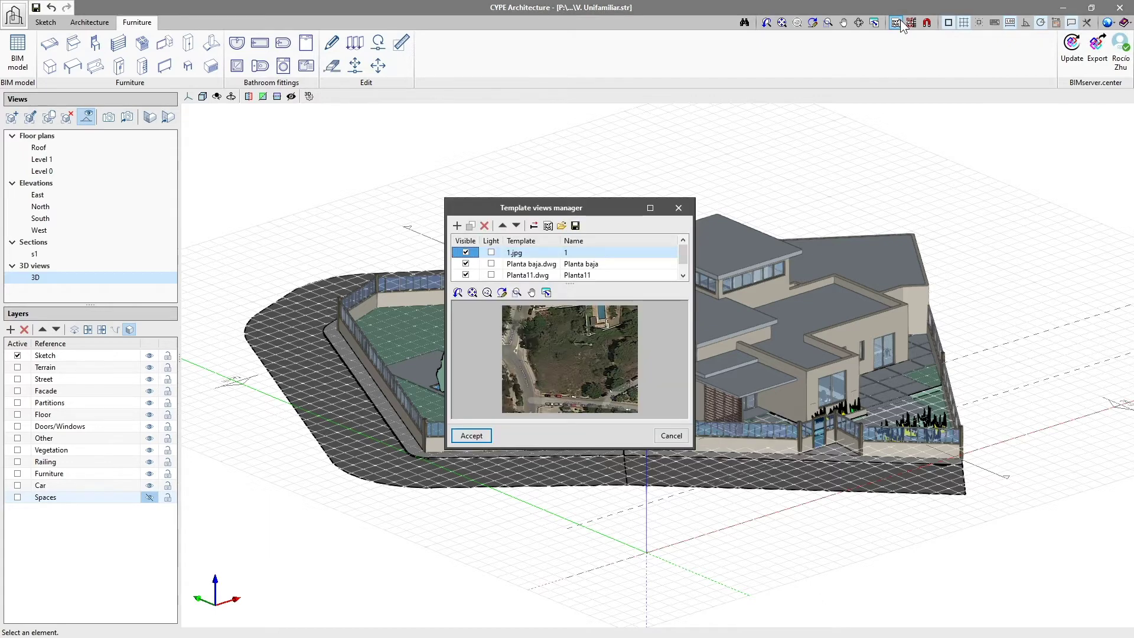
{"action": "left_click", "coordinate": [471, 435]}
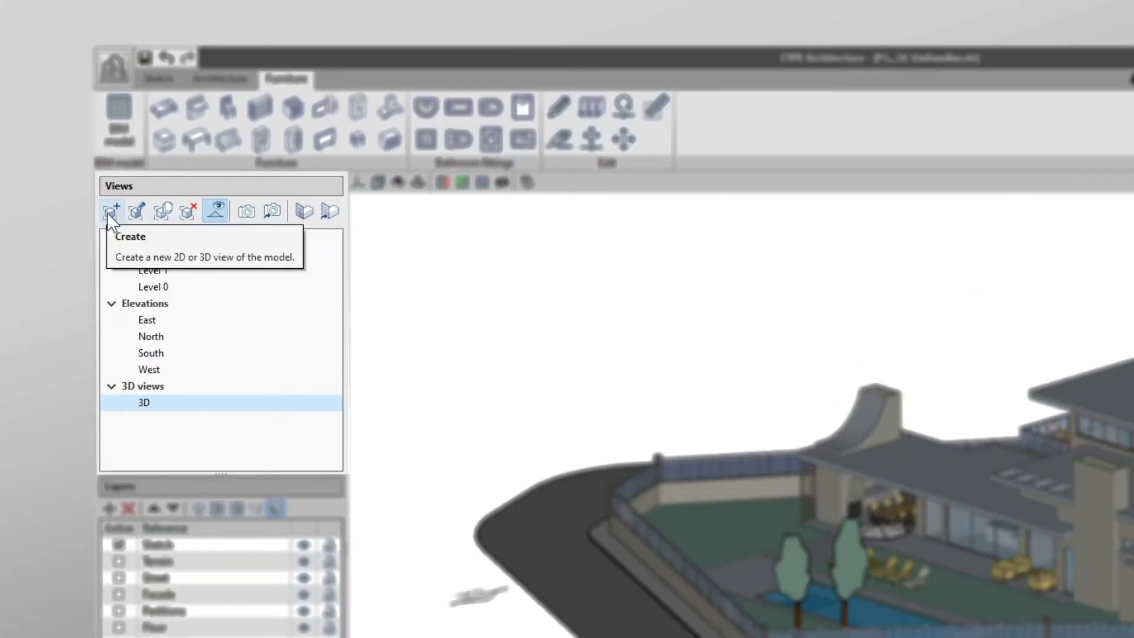
Create a Section view through the house and name it s1
{"action": "left_click", "coordinate": [111, 210]}
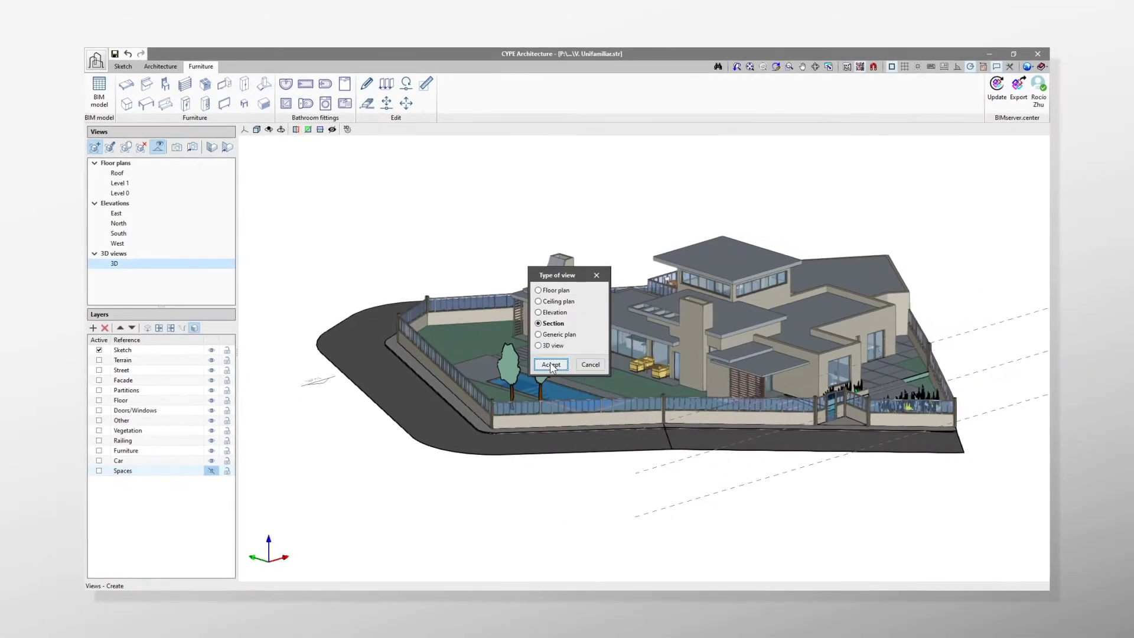
{"action": "left_click", "coordinate": [550, 365]}
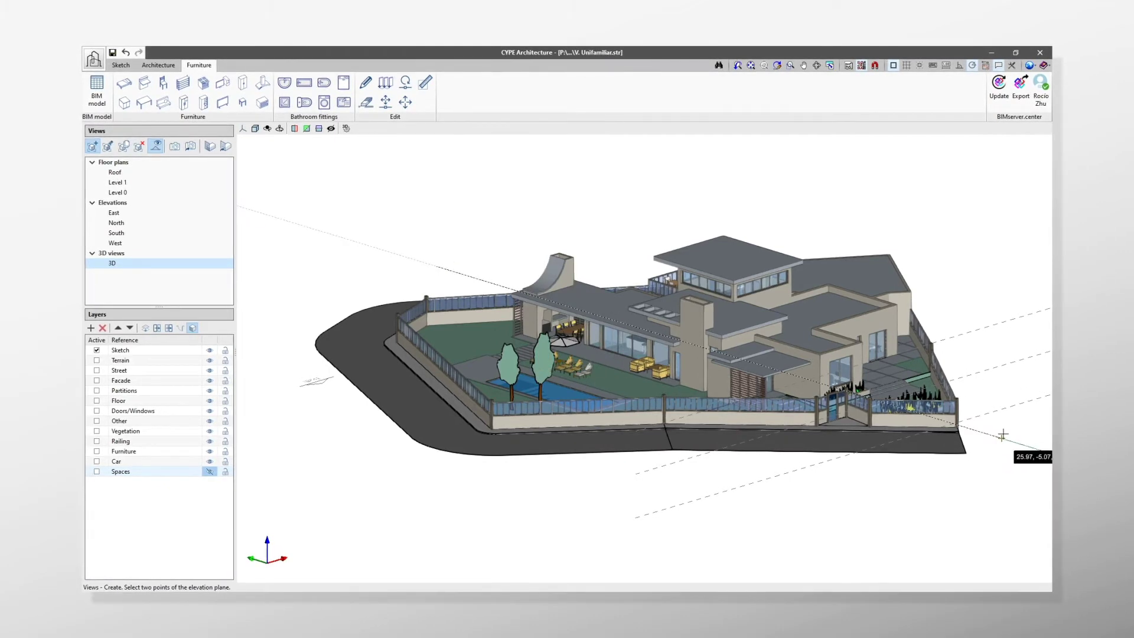
{"action": "left_click", "coordinate": [1003, 265]}
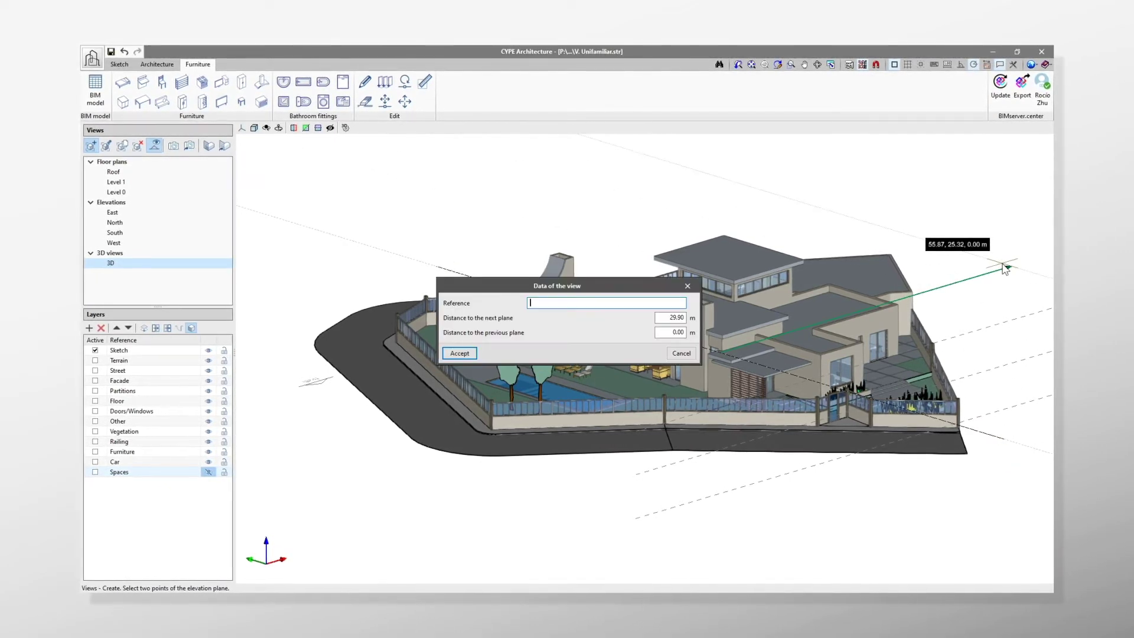
{"action": "type", "text": "s1"}
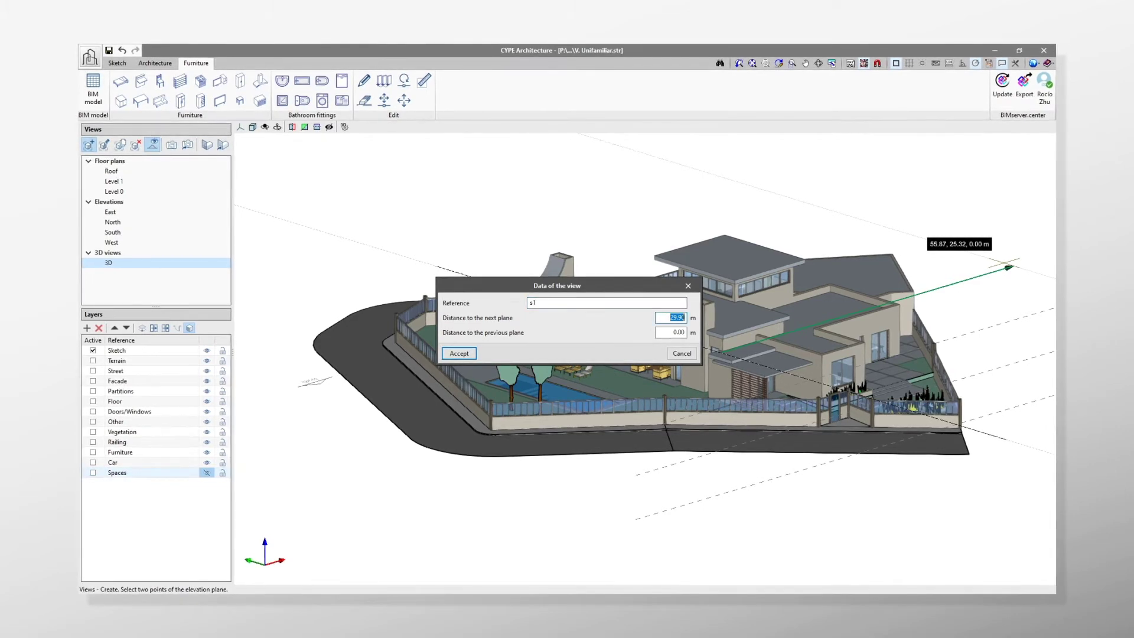
{"action": "key", "text": "Return"}
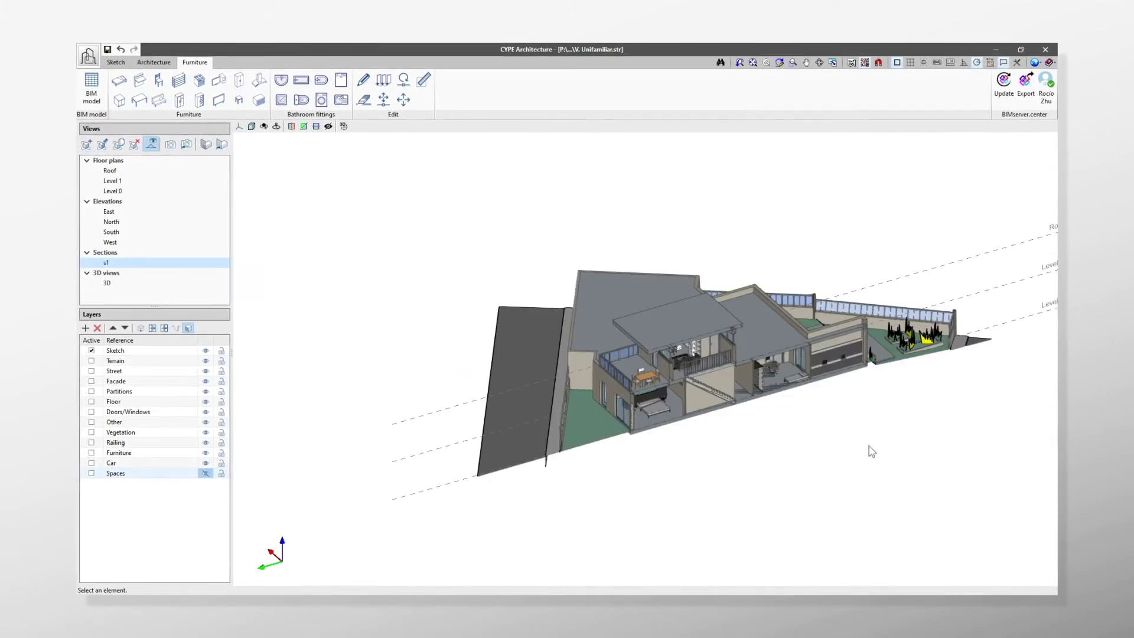
View the South, North, East elevations and Level 0, Level 1 plans, then 3D
{"action": "middle_click_drag", "start_coordinate": [956, 453], "coordinate": [824, 453], "text": "shift"}
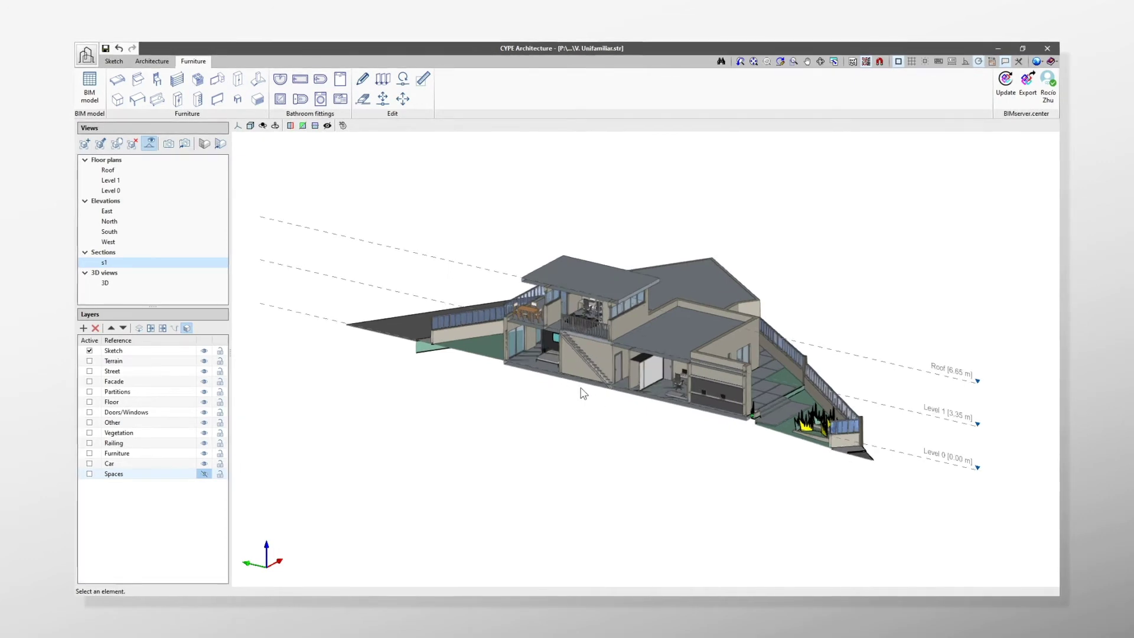
{"action": "scroll", "coordinate": [584, 392], "scroll_direction": "up", "scroll_amount": 1}
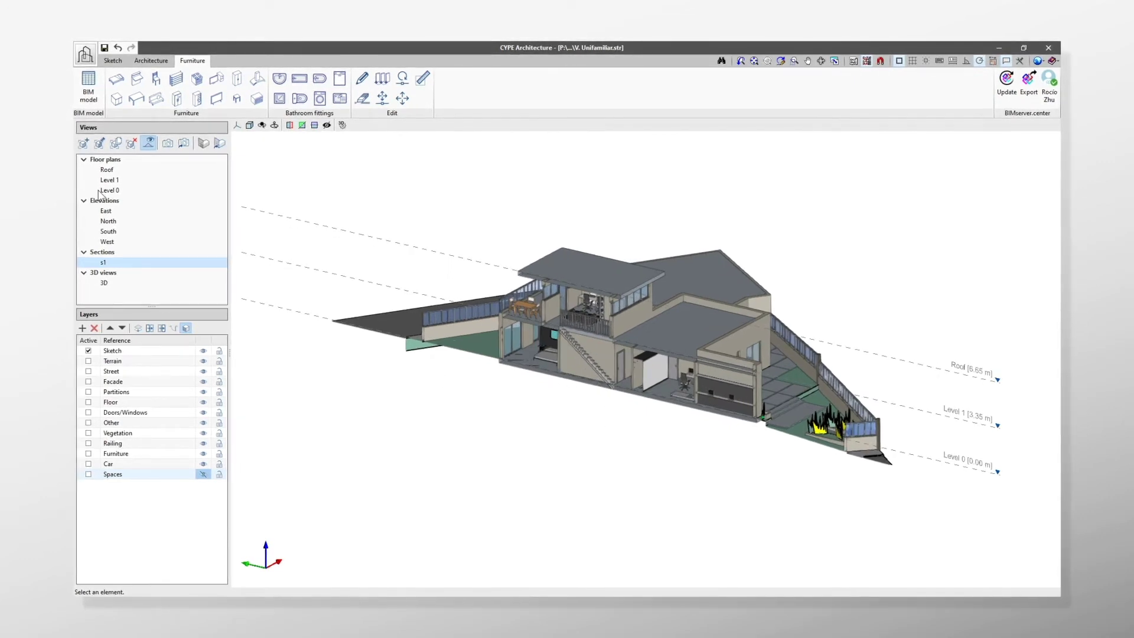
{"action": "left_click", "coordinate": [107, 231]}
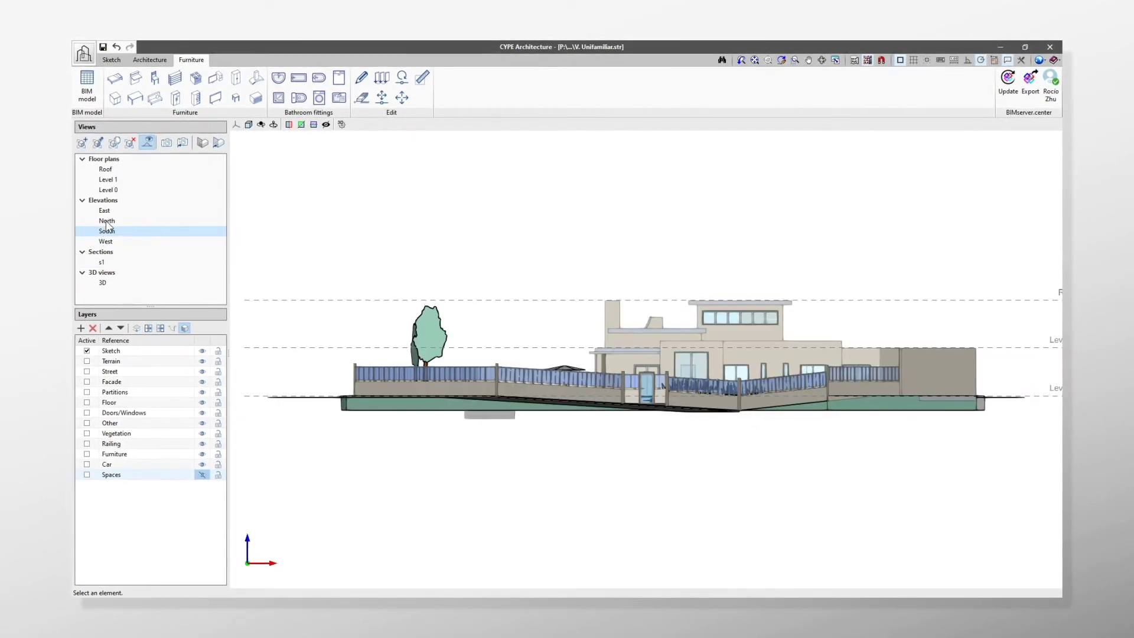
{"action": "left_click", "coordinate": [107, 220]}
{"action": "left_click", "coordinate": [106, 211]}
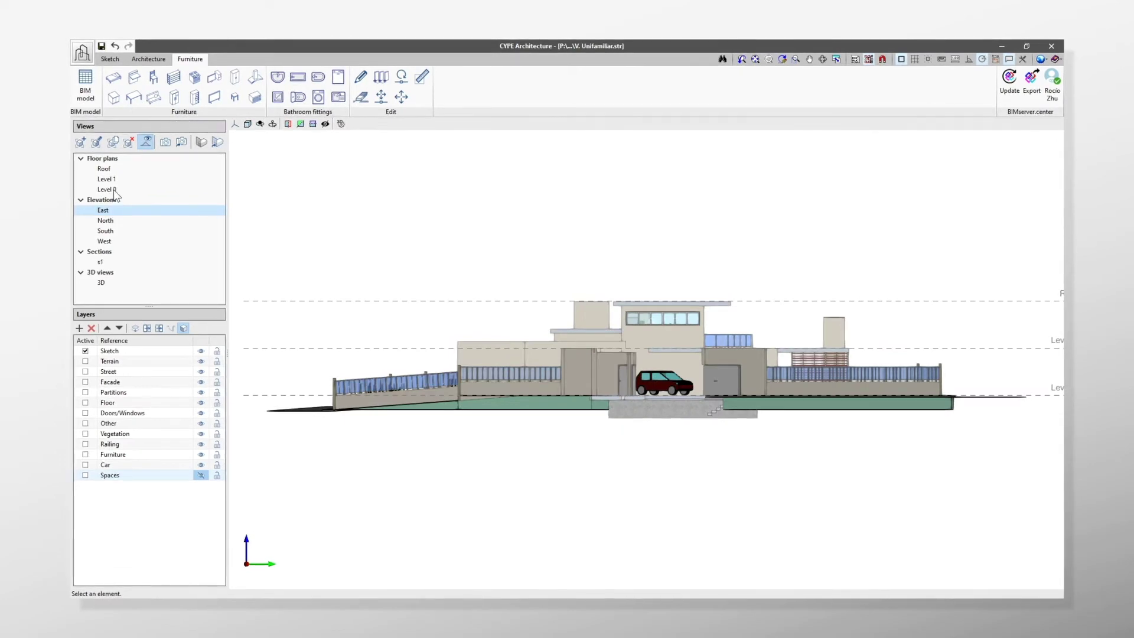
{"action": "left_click", "coordinate": [114, 189]}
{"action": "left_click", "coordinate": [115, 179]}
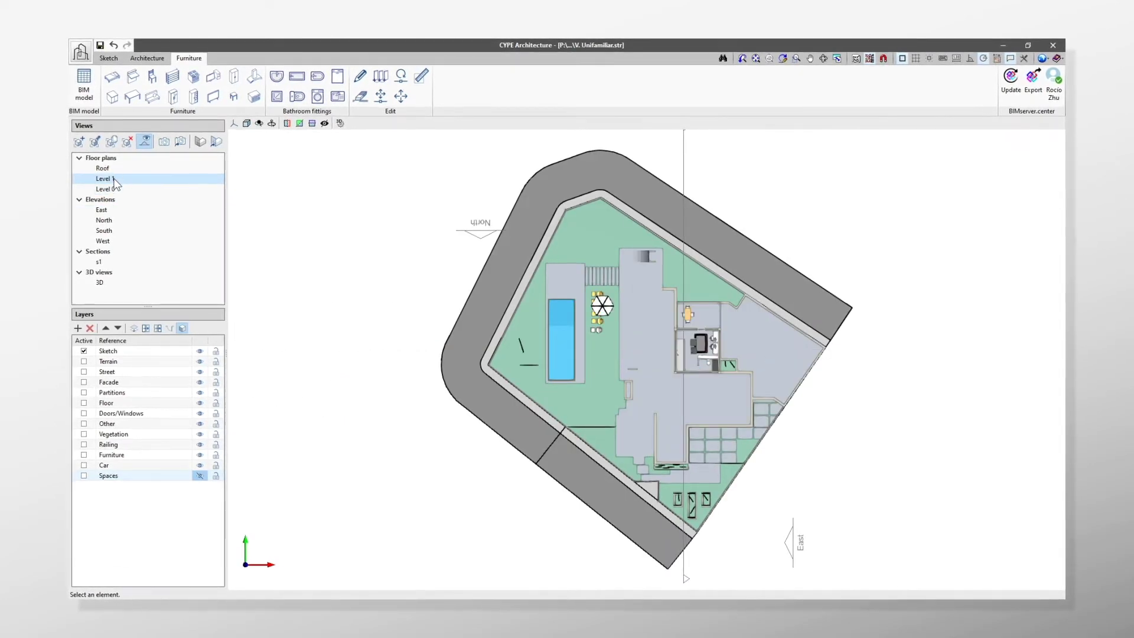
{"action": "left_click", "coordinate": [99, 283]}
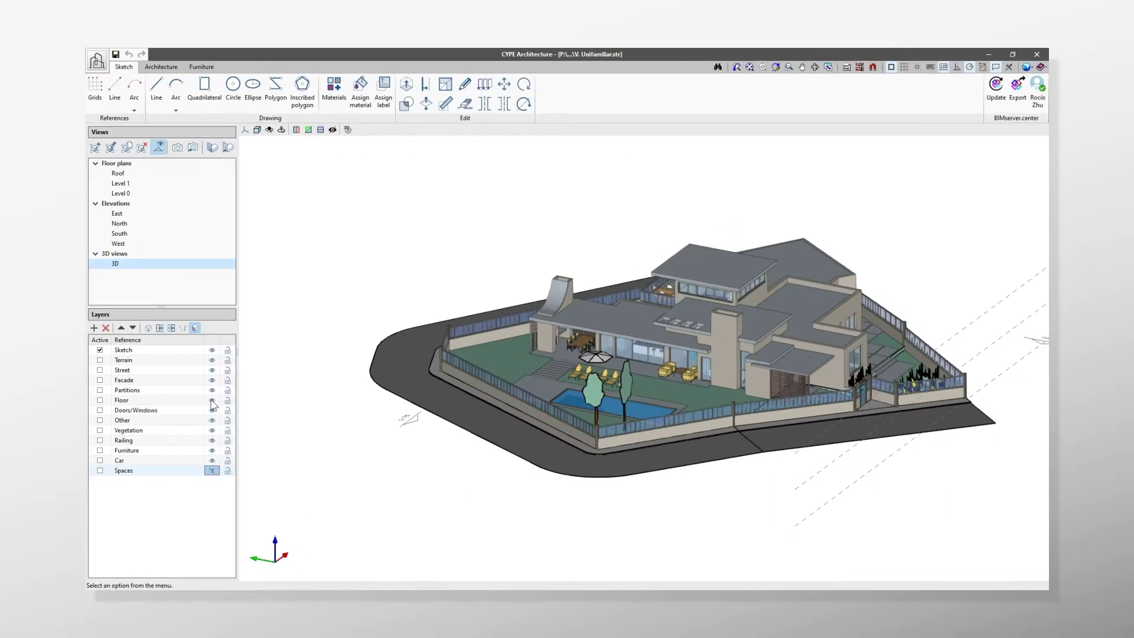
Hide the Floor layer and zoom into the upper-floor office
{"action": "left_click", "coordinate": [212, 401]}
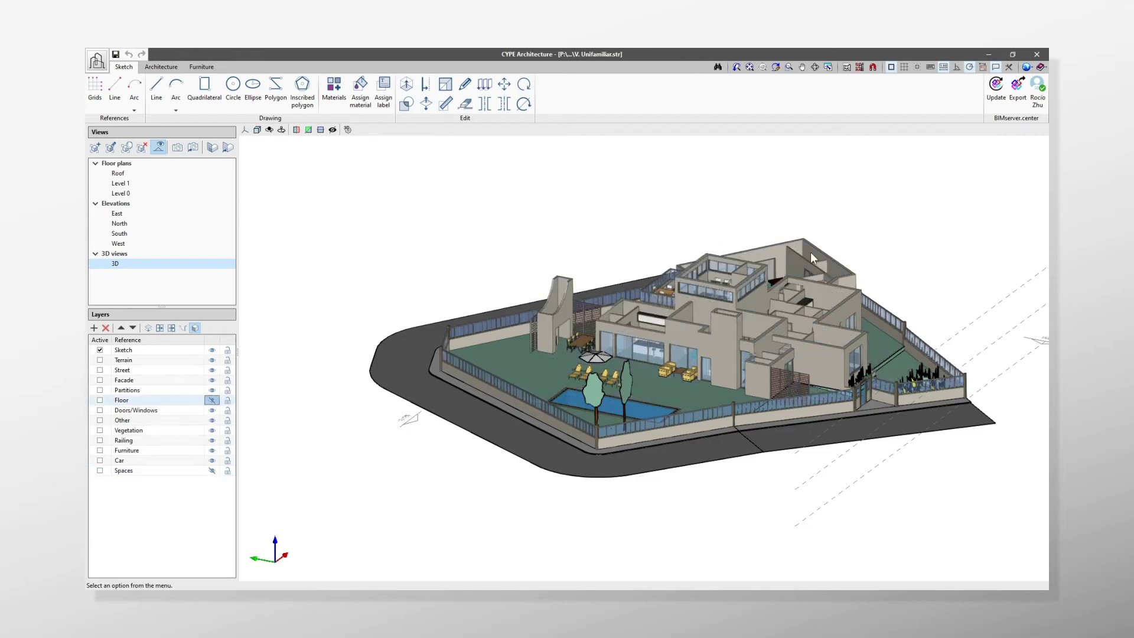
{"action": "scroll", "coordinate": [812, 254], "scroll_direction": "up", "scroll_amount": 6}
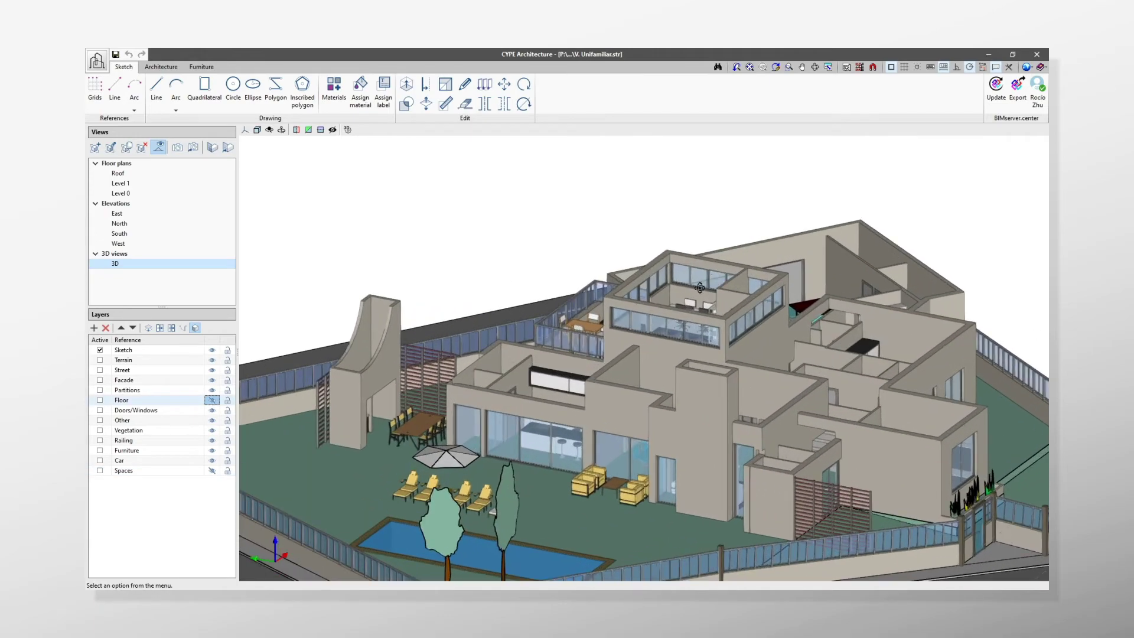
{"action": "scroll", "coordinate": [693, 301], "scroll_direction": "up", "scroll_amount": 5}
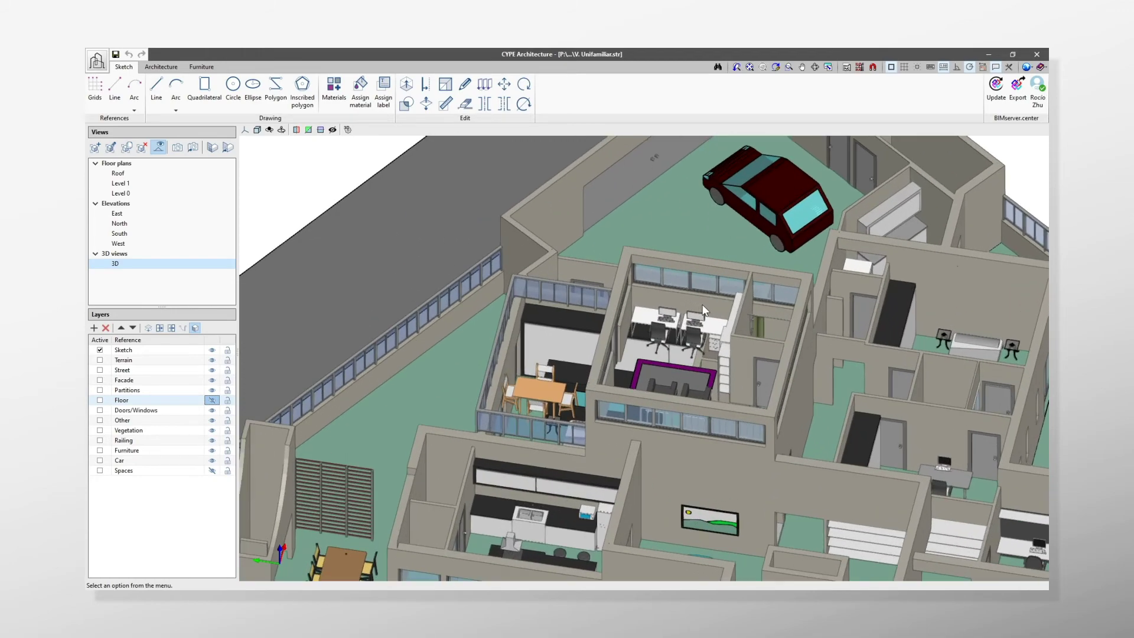
{"action": "scroll", "coordinate": [632, 329], "scroll_direction": "up", "scroll_amount": 4}
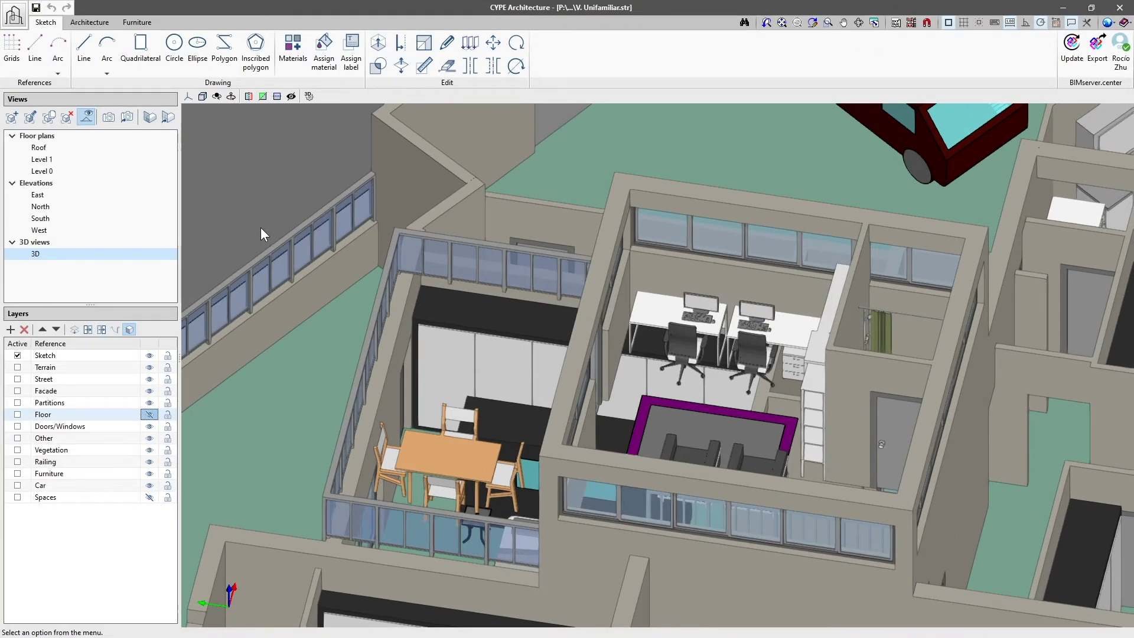
Begin copying the desk monitor, selecting it and setting its base point
{"action": "left_click", "coordinate": [129, 23]}
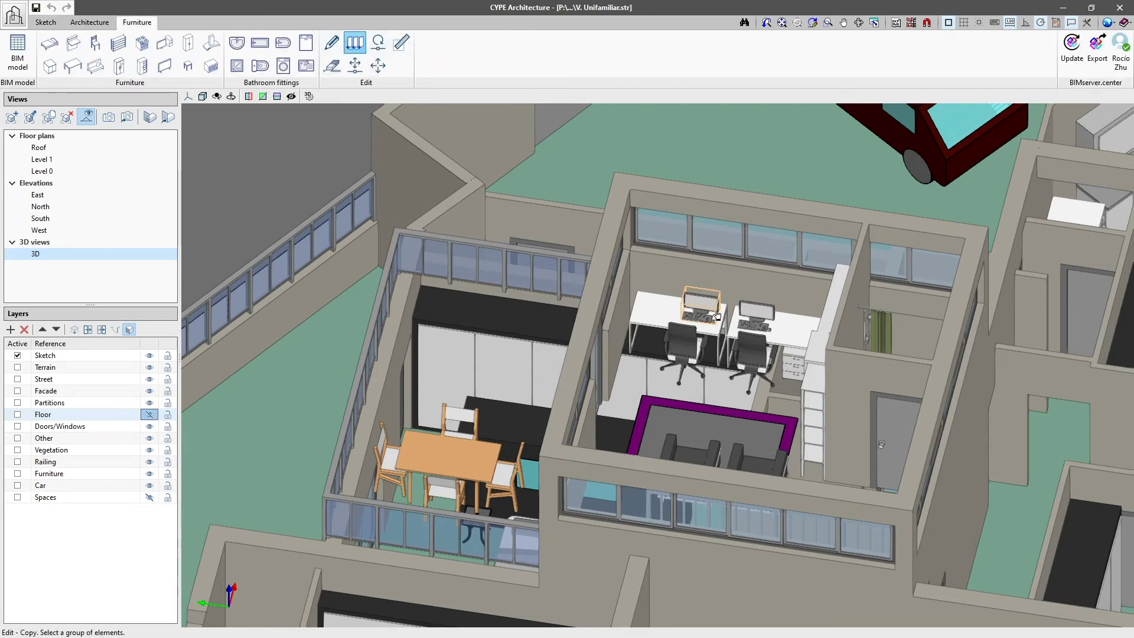
{"action": "right_click", "coordinate": [686, 291]}
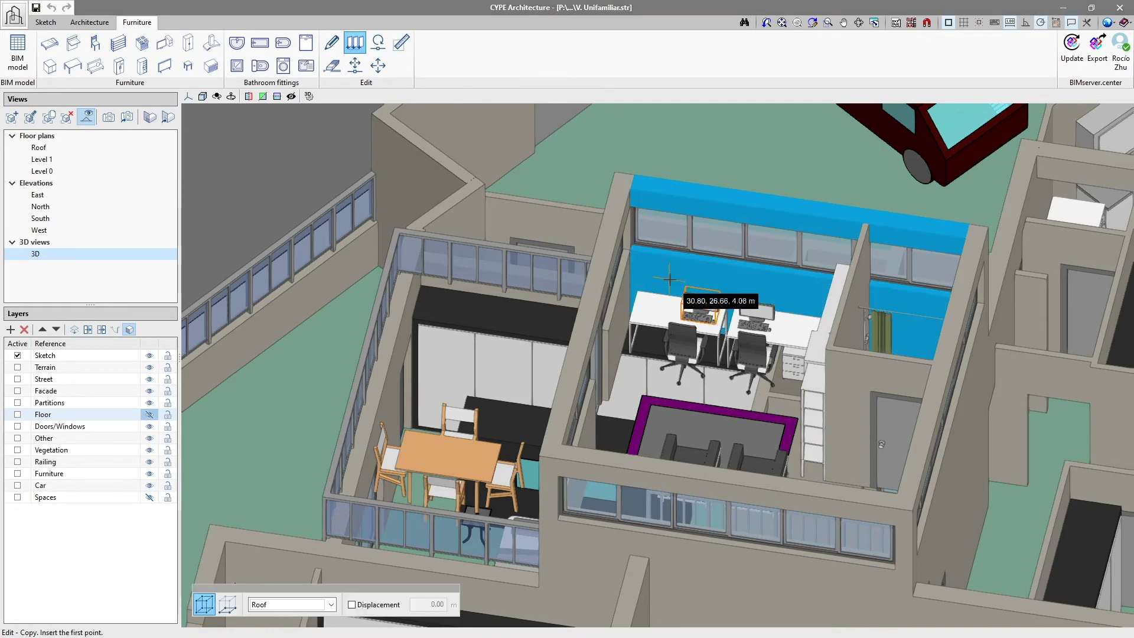
{"action": "scroll", "coordinate": [696, 313], "scroll_direction": "up", "scroll_amount": 3}
{"action": "left_click", "coordinate": [702, 327]}
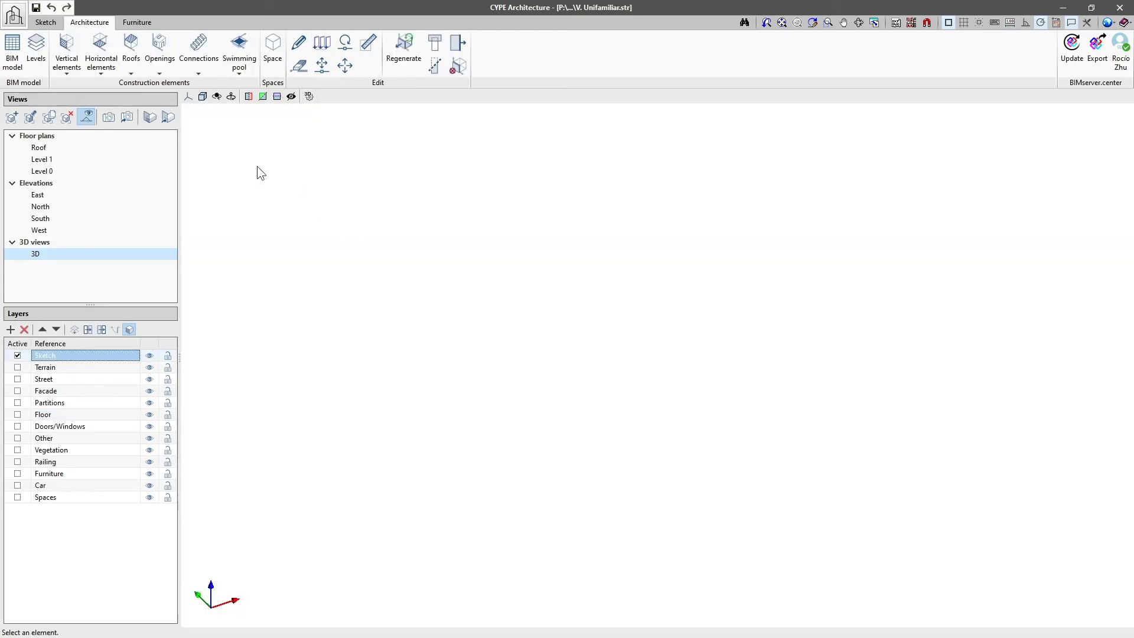
Draw two joined 5.00 m high, 0.30 m thick façade walls in an L shape
{"action": "left_click", "coordinate": [75, 59]}
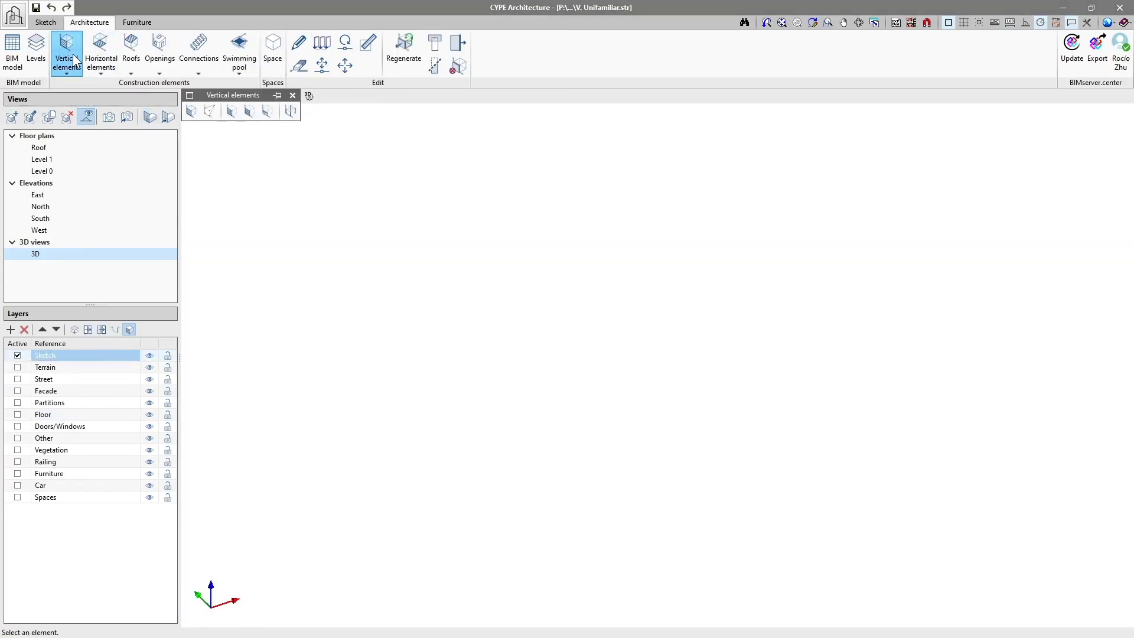
{"action": "left_click", "coordinate": [192, 118]}
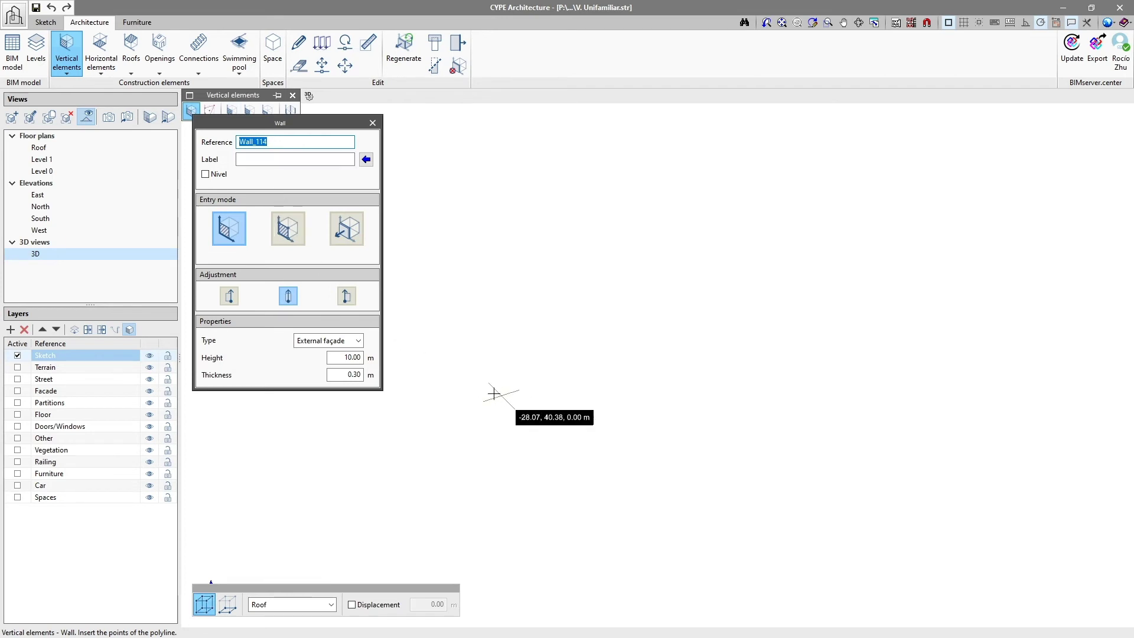
{"action": "left_click", "coordinate": [482, 391]}
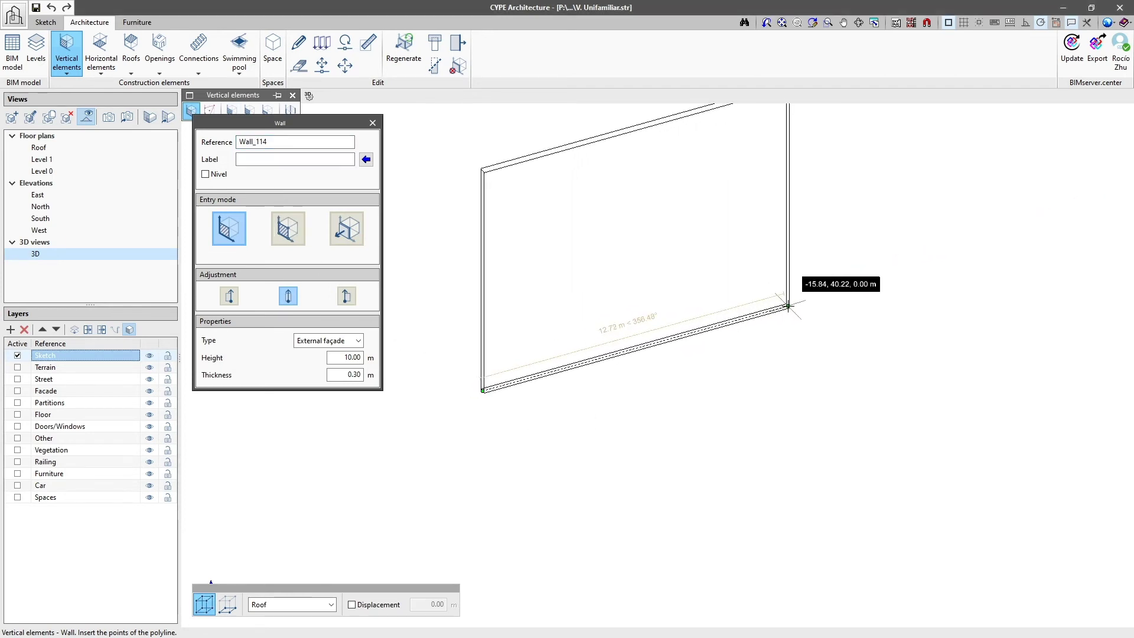
{"action": "left_click", "coordinate": [788, 306]}
{"action": "left_click", "coordinate": [901, 479]}
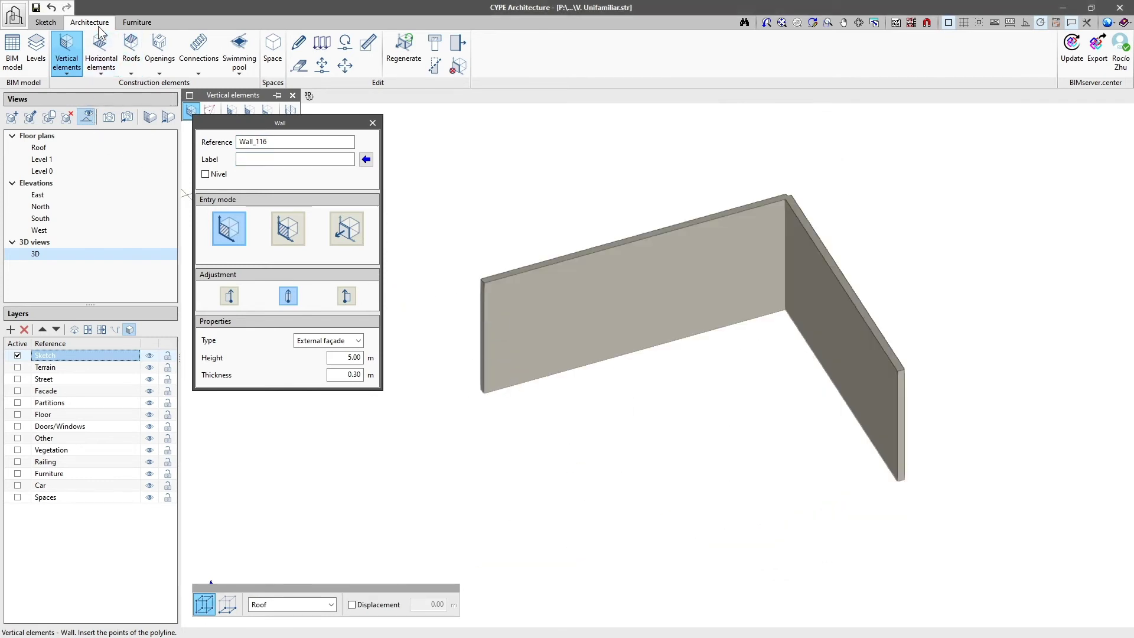
Create door Door_021, 1 m wide by 2.00 m high, and place it on the long façade wall
{"action": "left_click", "coordinate": [161, 59]}
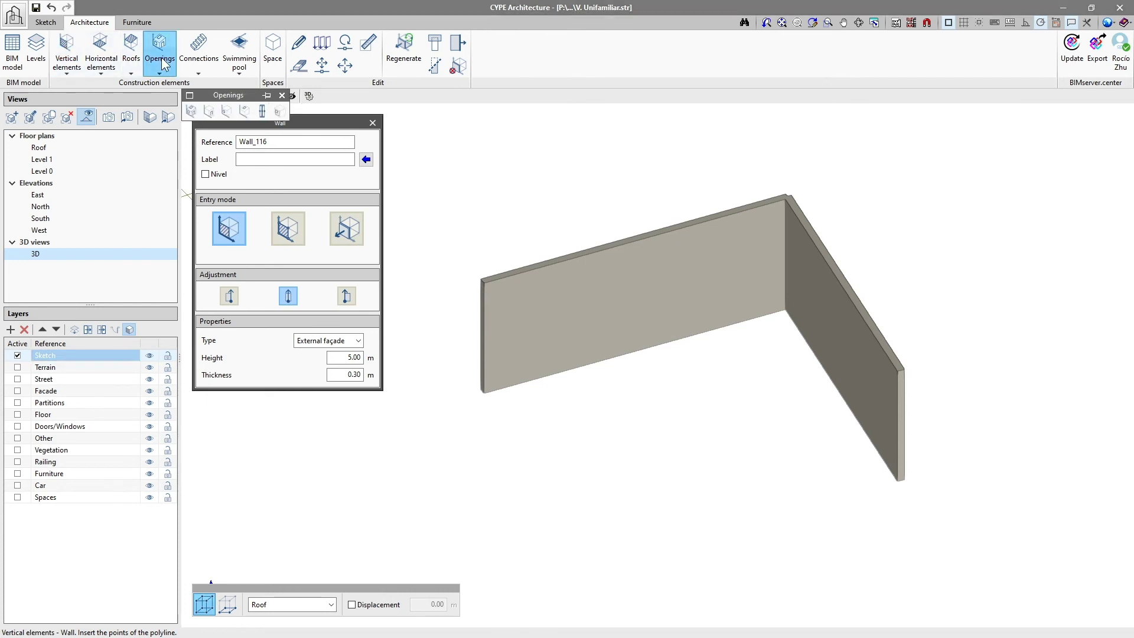
{"action": "left_click", "coordinate": [207, 111]}
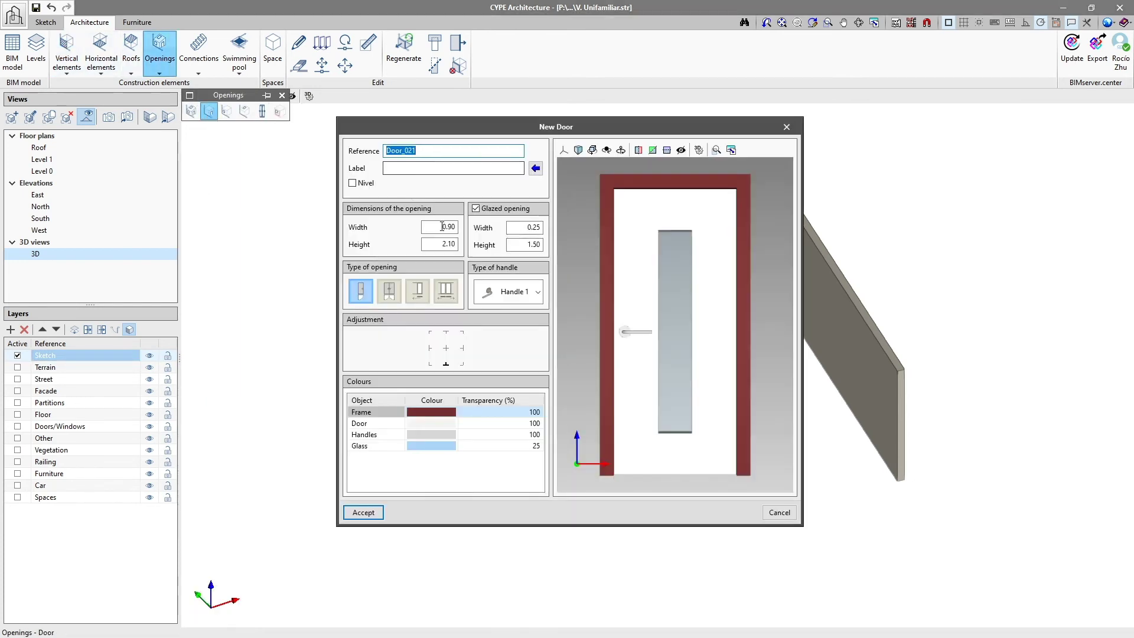
{"action": "left_click", "coordinate": [444, 228]}
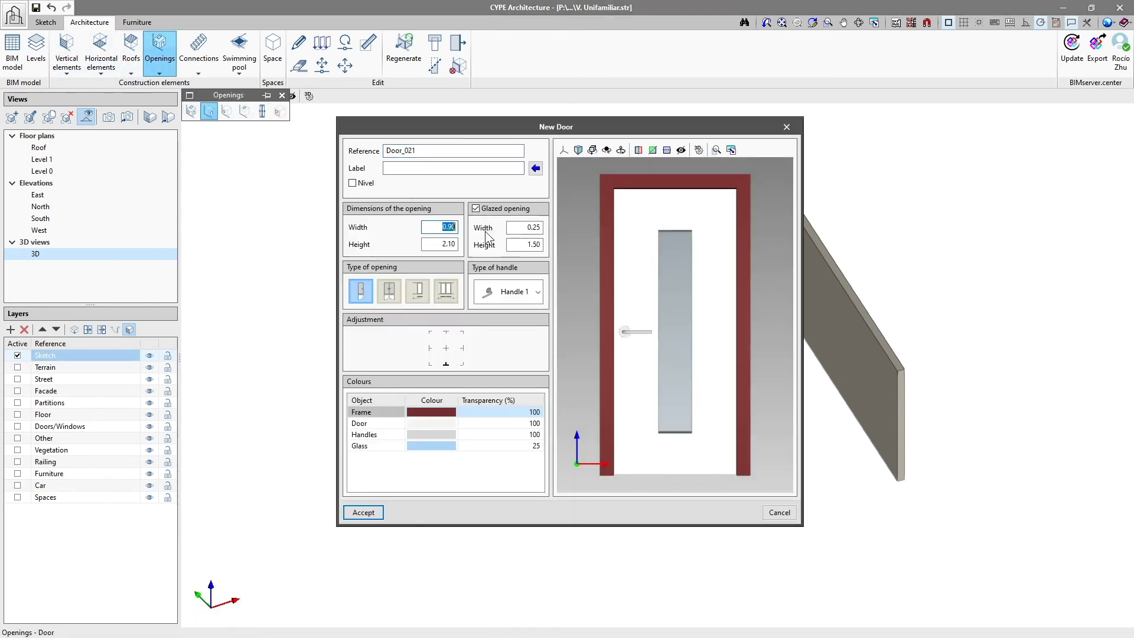
{"action": "left_click", "coordinate": [429, 244]}
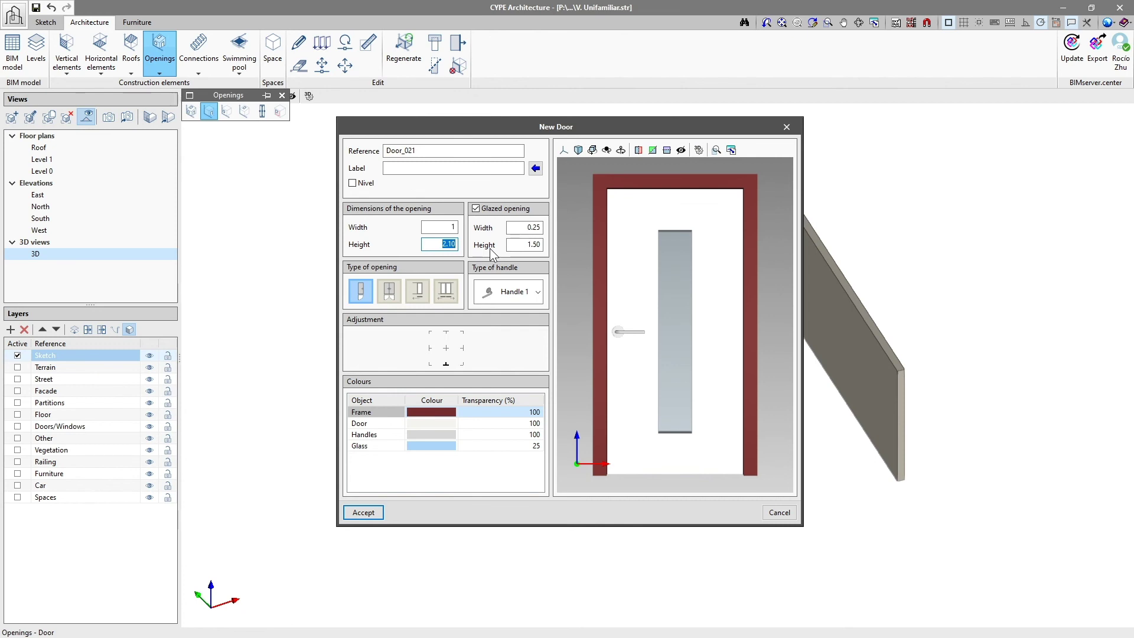
{"action": "type", "text": "2"}
{"action": "left_click", "coordinate": [534, 228]}
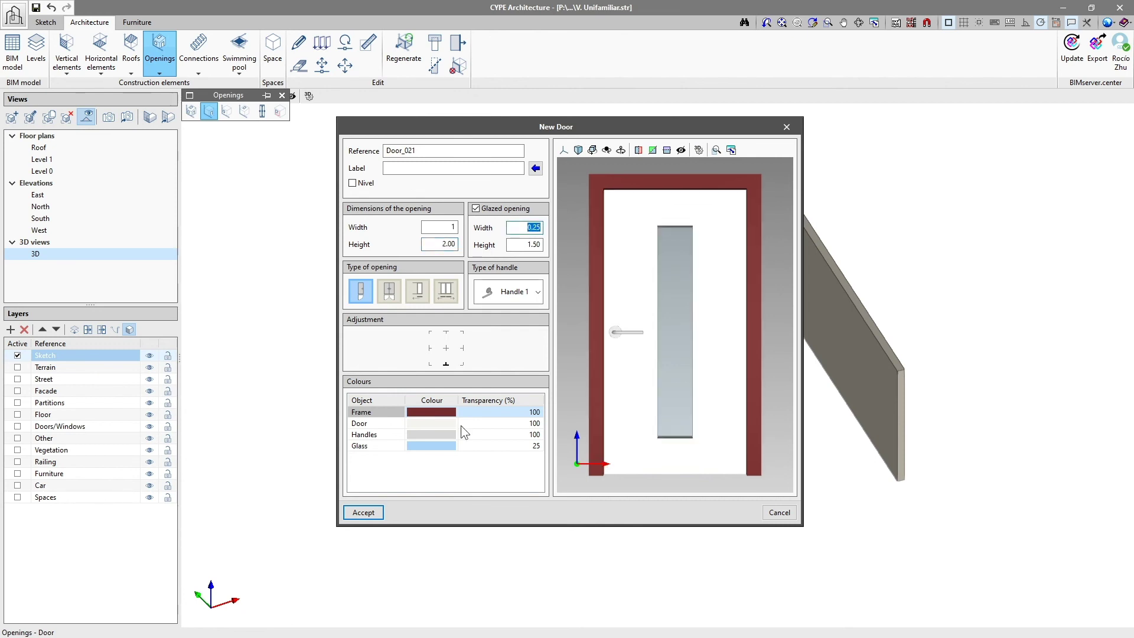
{"action": "left_click", "coordinate": [363, 512]}
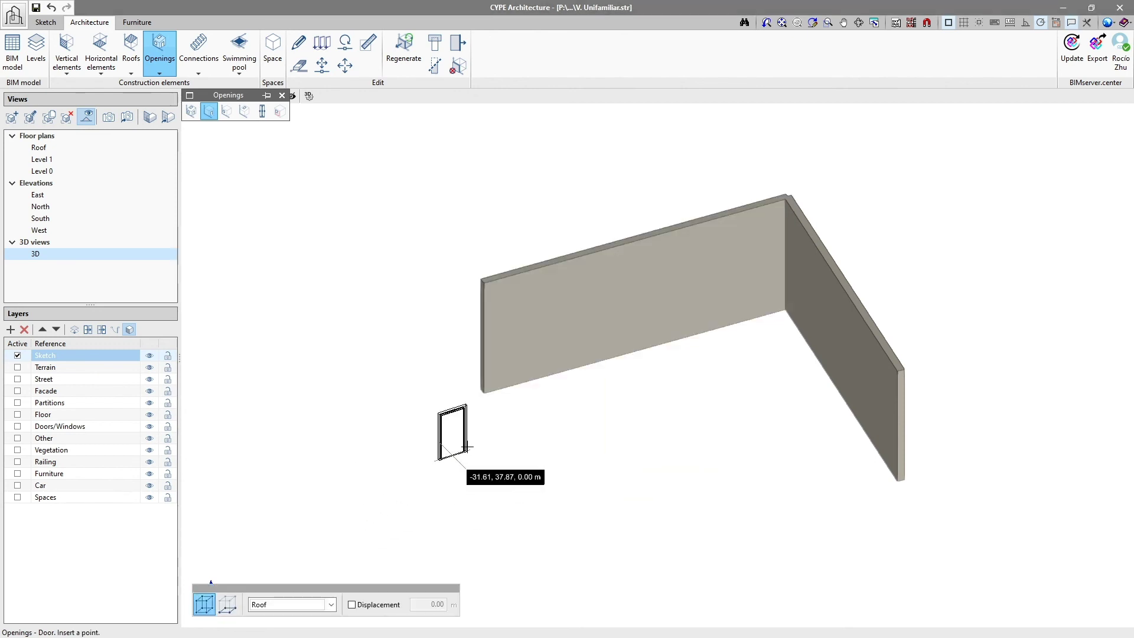
{"action": "left_click", "coordinate": [635, 353]}
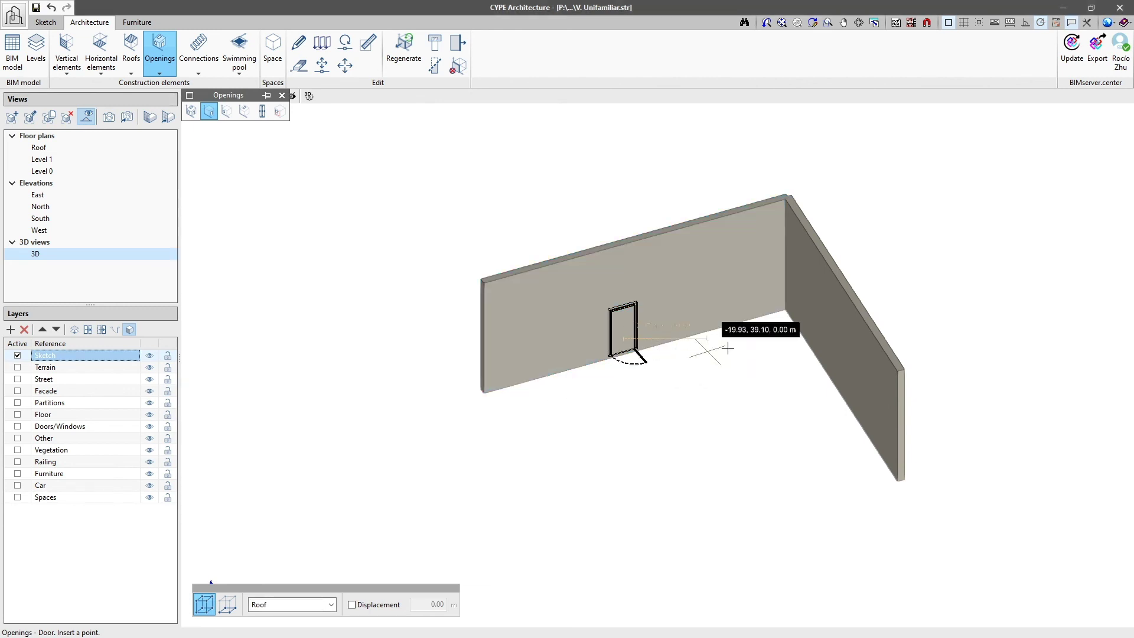